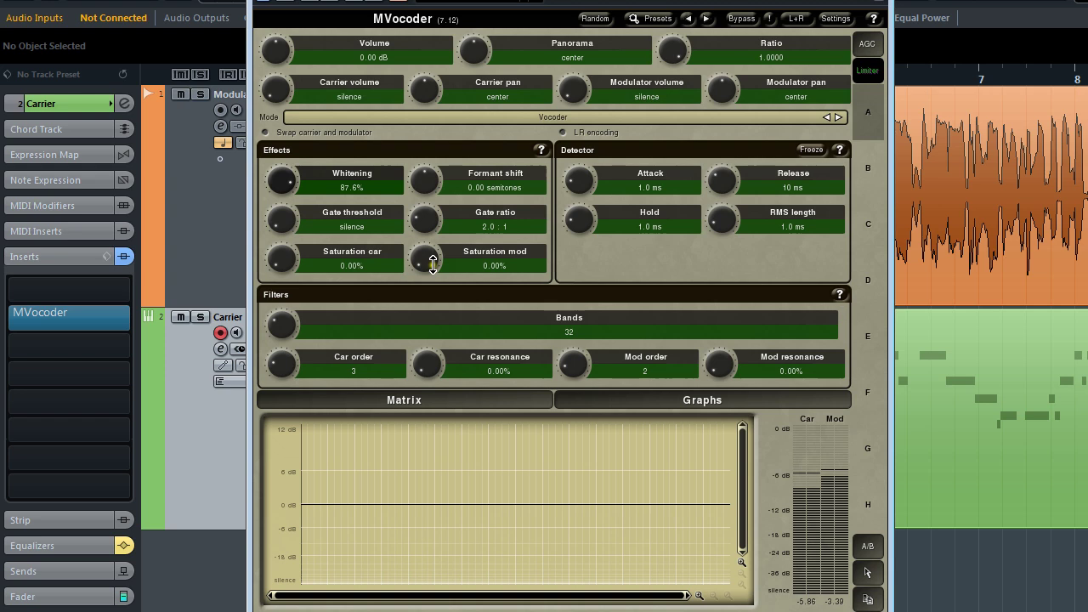
Step: Raise Saturation mod to 51.2% for a grittier vocoded vocal
{"action": "left_click_drag", "start_coordinate": [430, 260], "coordinate": [430, 218]}
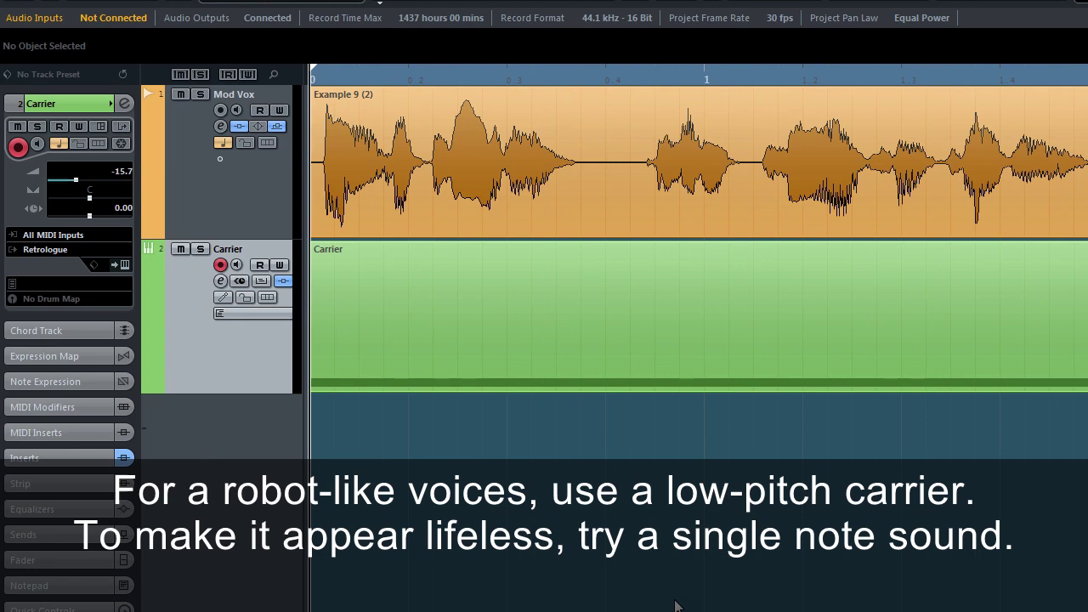
Step: Play back the chopped Carrier notes against the Mod Vox vocal
{"action": "key", "text": "space"}
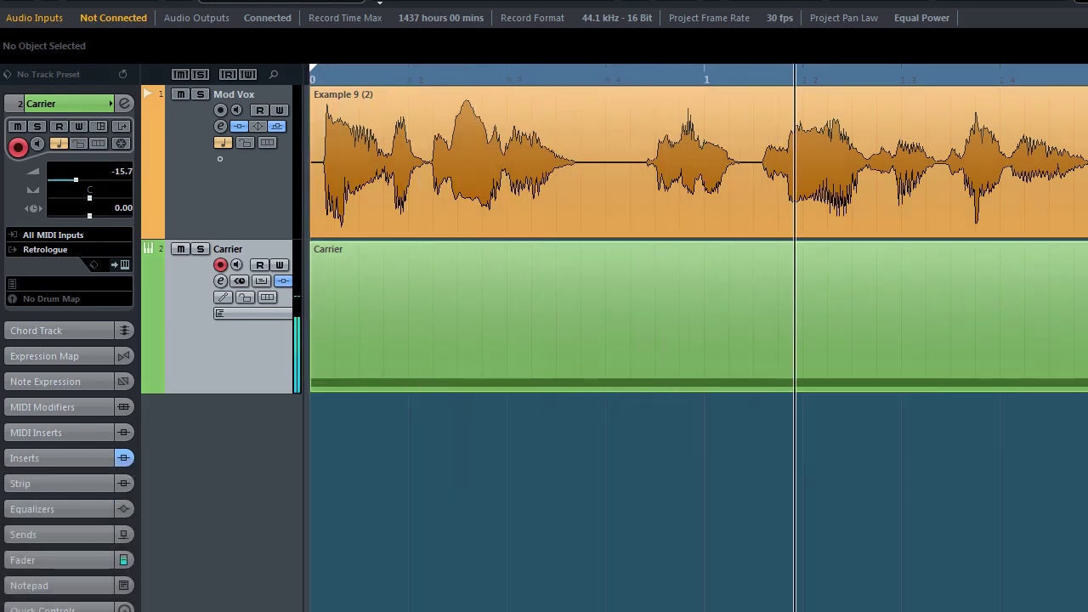
{"action": "key", "text": "space"}
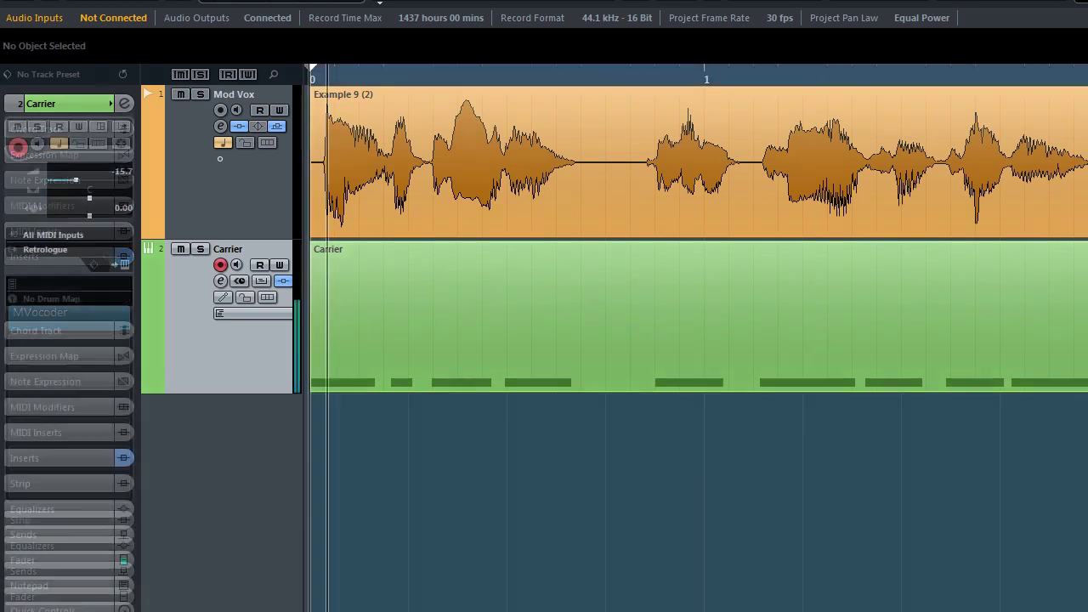
{"action": "key", "text": "space"}
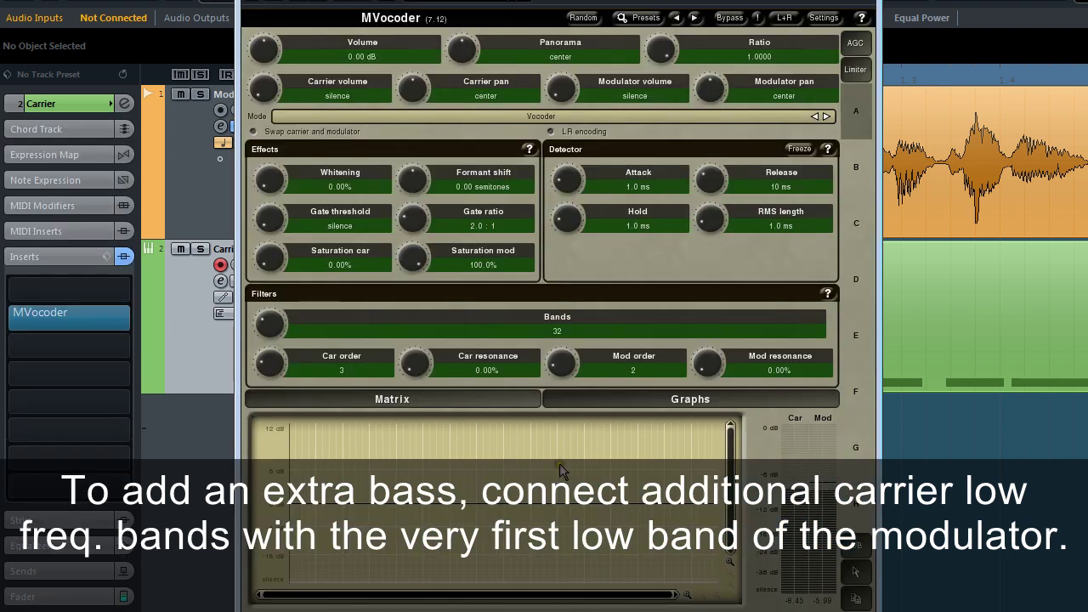
Step: Clear all the diagonal band connections in the MVocoder routing Matrix
{"action": "left_click", "coordinate": [510, 399]}
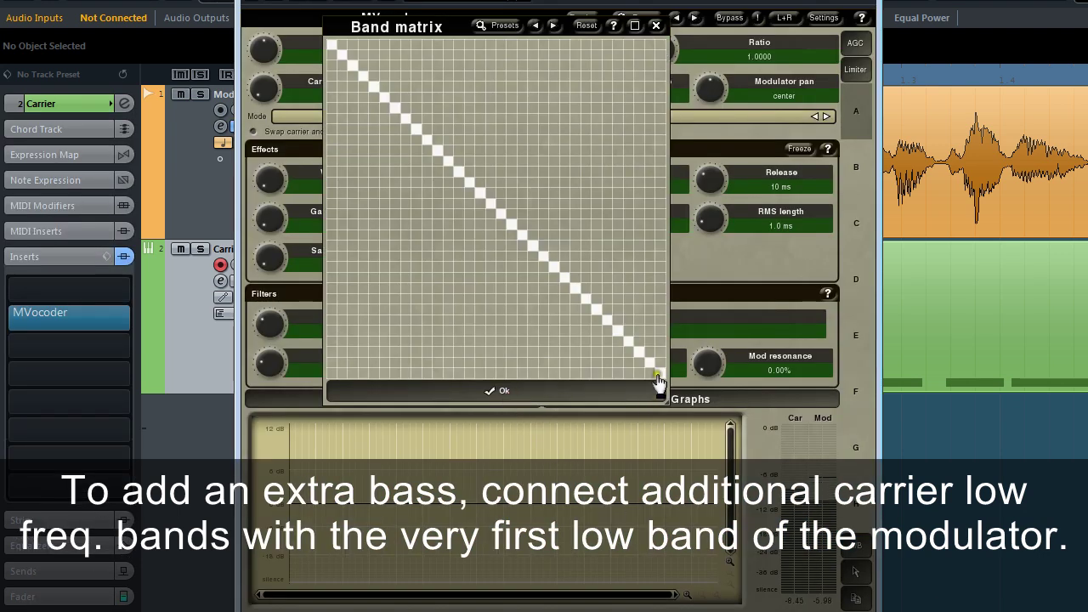
{"action": "left_click_drag", "start_coordinate": [658, 381], "coordinate": [444, 161]}
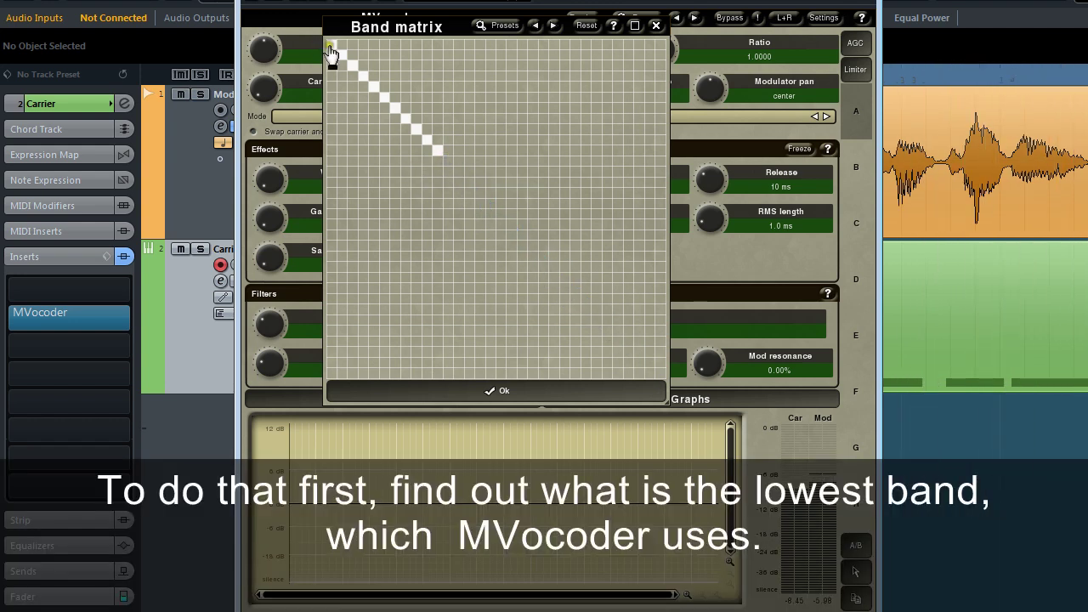
{"action": "left_click_drag", "start_coordinate": [332, 53], "coordinate": [414, 130]}
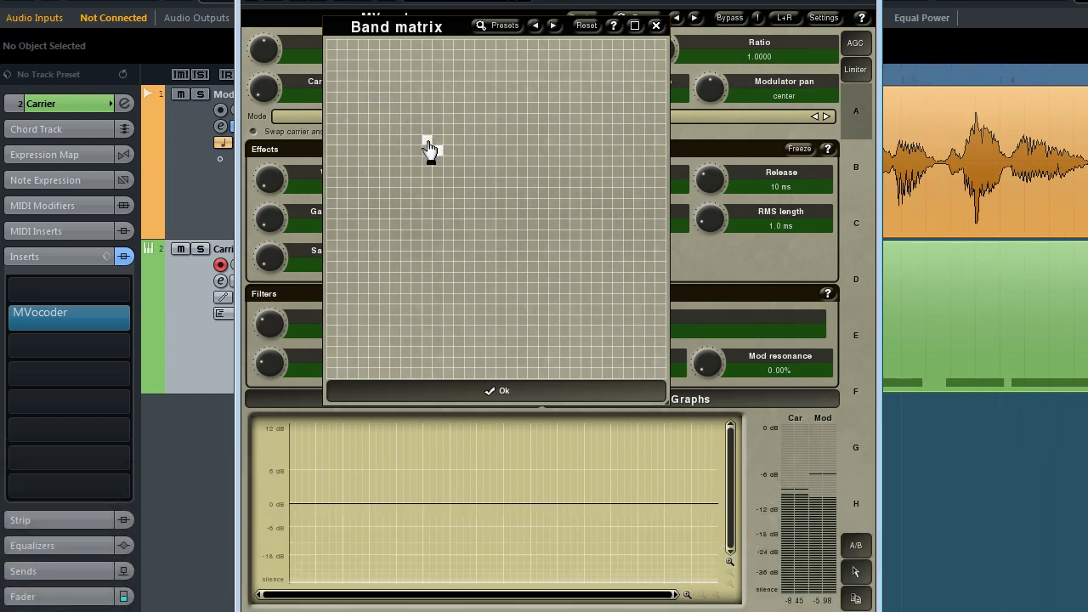
{"action": "left_click", "coordinate": [427, 141]}
{"action": "left_click", "coordinate": [429, 142]}
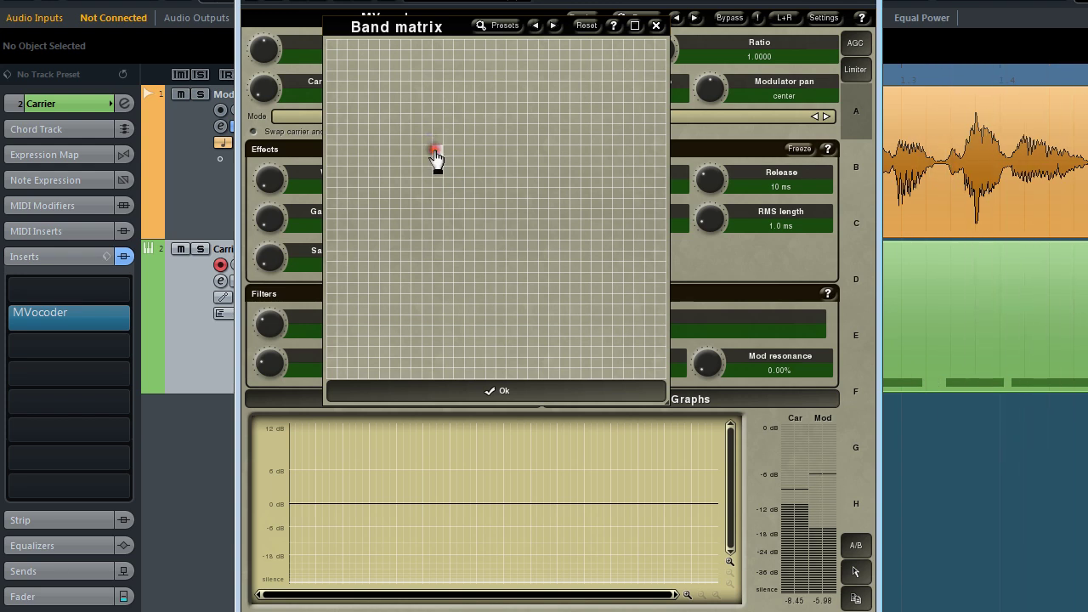
Step: Route the lowest modulator band to extra low carrier bands, restore the diagonal, then select slot B
{"action": "left_click", "coordinate": [436, 155]}
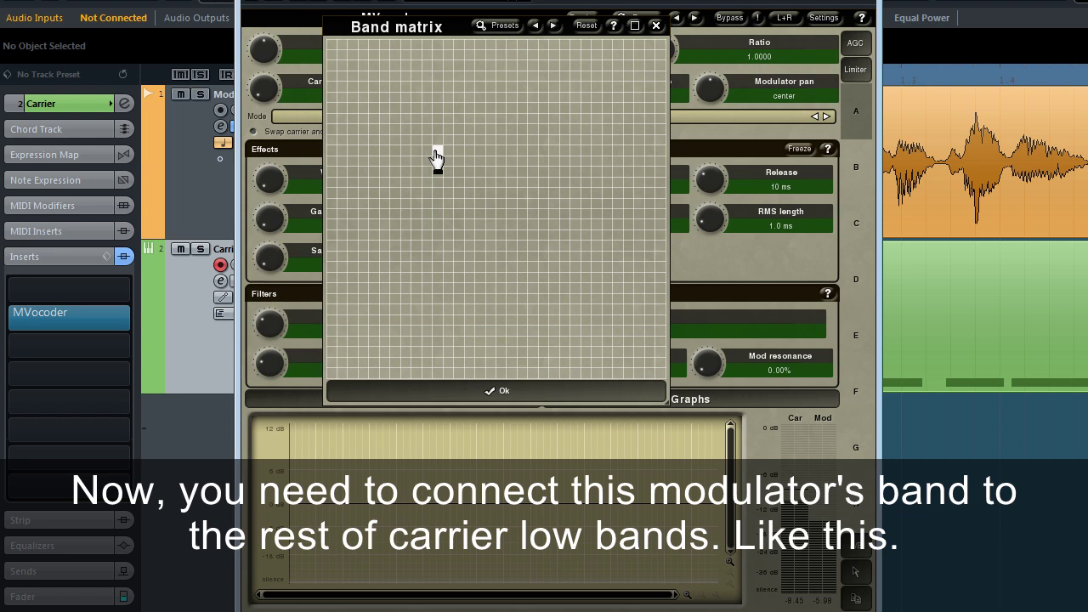
{"action": "left_click_drag", "start_coordinate": [436, 151], "coordinate": [442, 52]}
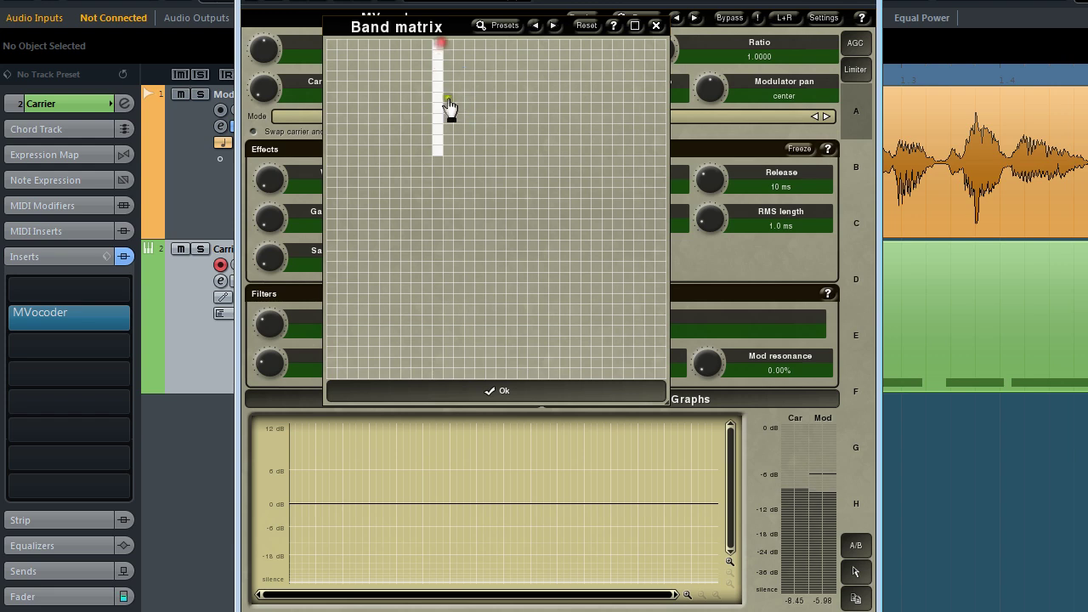
{"action": "left_click", "coordinate": [447, 161]}
{"action": "left_click_drag", "start_coordinate": [459, 179], "coordinate": [648, 367]}
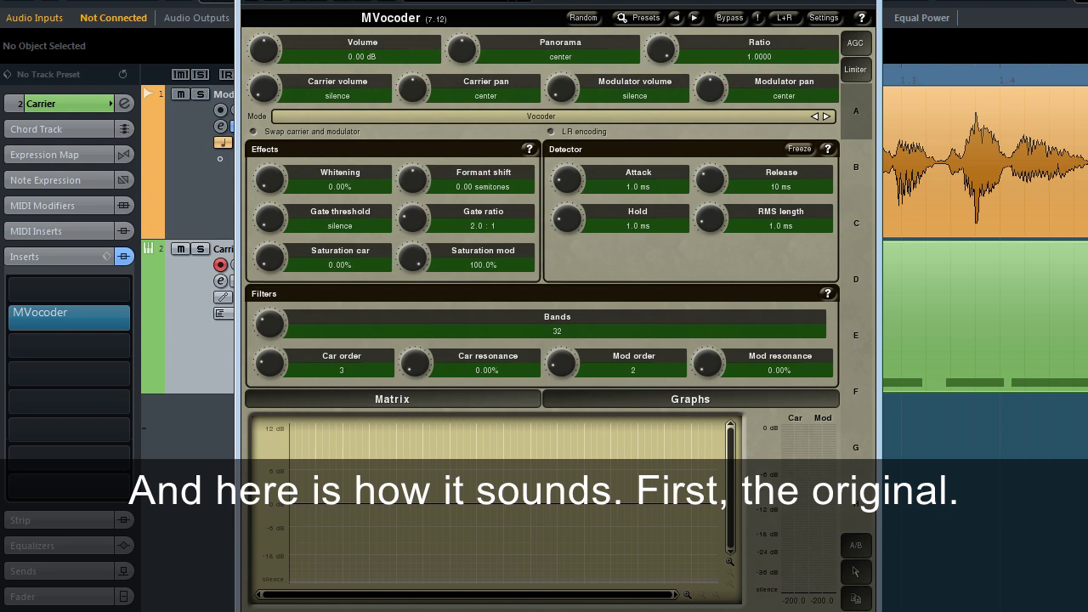
{"action": "key", "text": "space"}
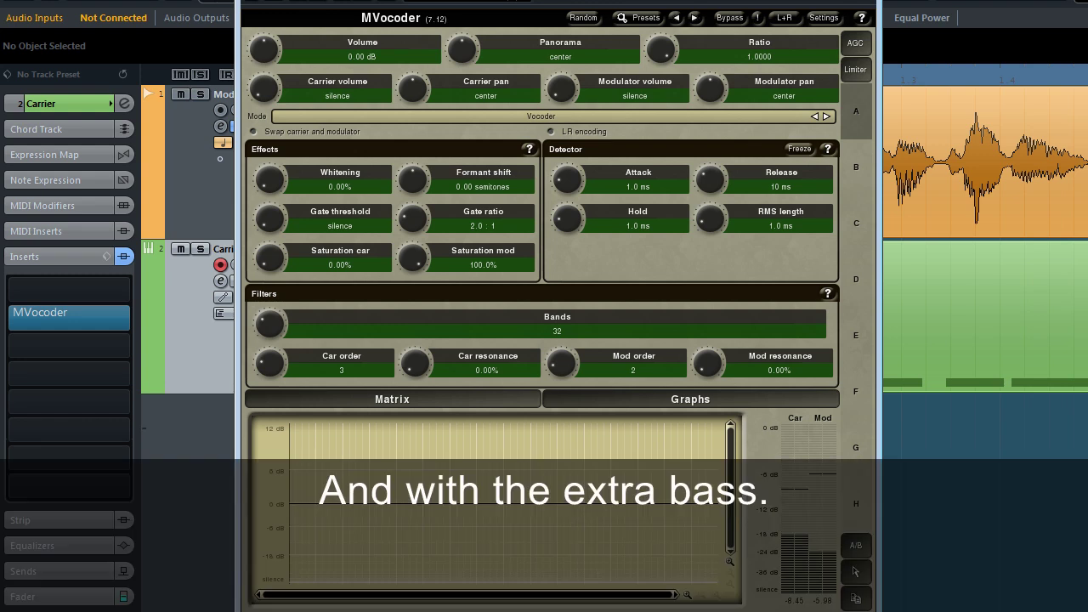
{"action": "left_click", "coordinate": [858, 161]}
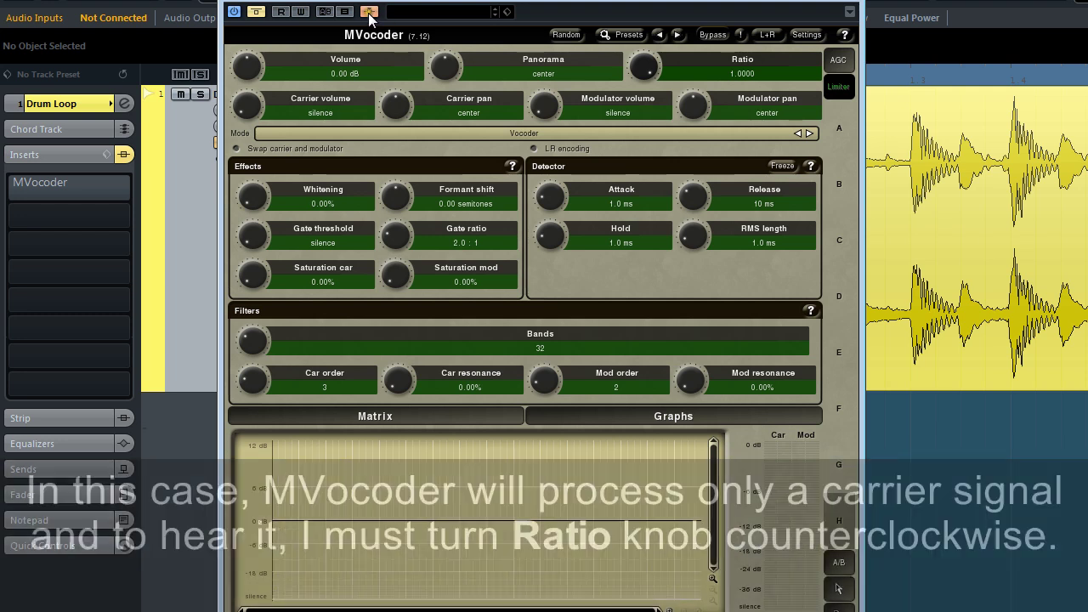
Step: Disable the side-chain input, set Ratio to 0.0000, and play the drum loop carrier
{"action": "left_click", "coordinate": [368, 11]}
{"action": "left_click_drag", "start_coordinate": [380, 3], "coordinate": [374, 0]}
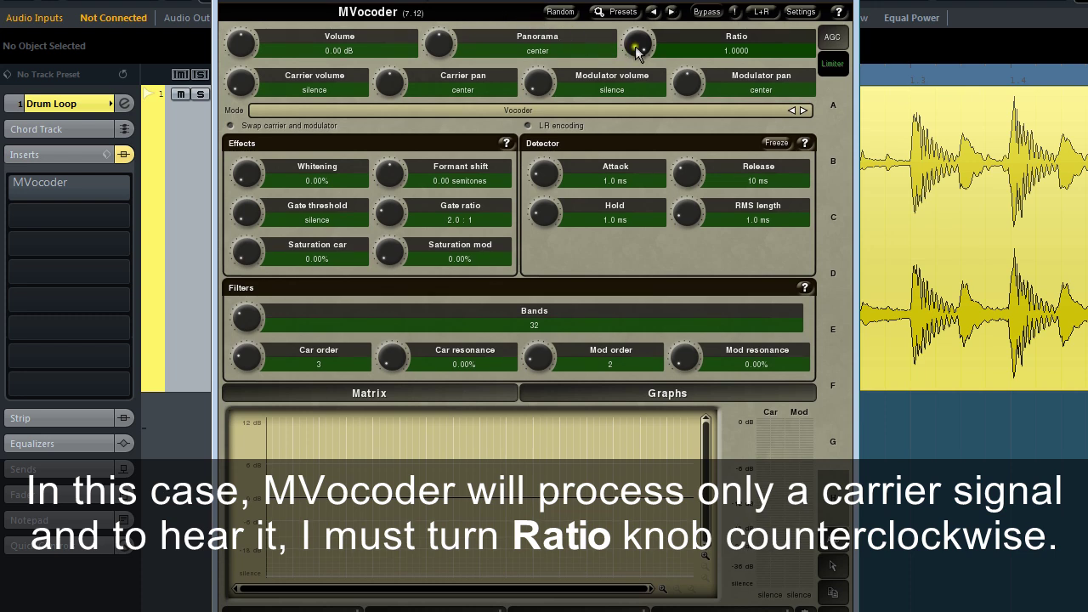
{"action": "left_click_drag", "start_coordinate": [639, 44], "coordinate": [639, 60]}
{"action": "left_click_drag", "start_coordinate": [634, 45], "coordinate": [635, 47]}
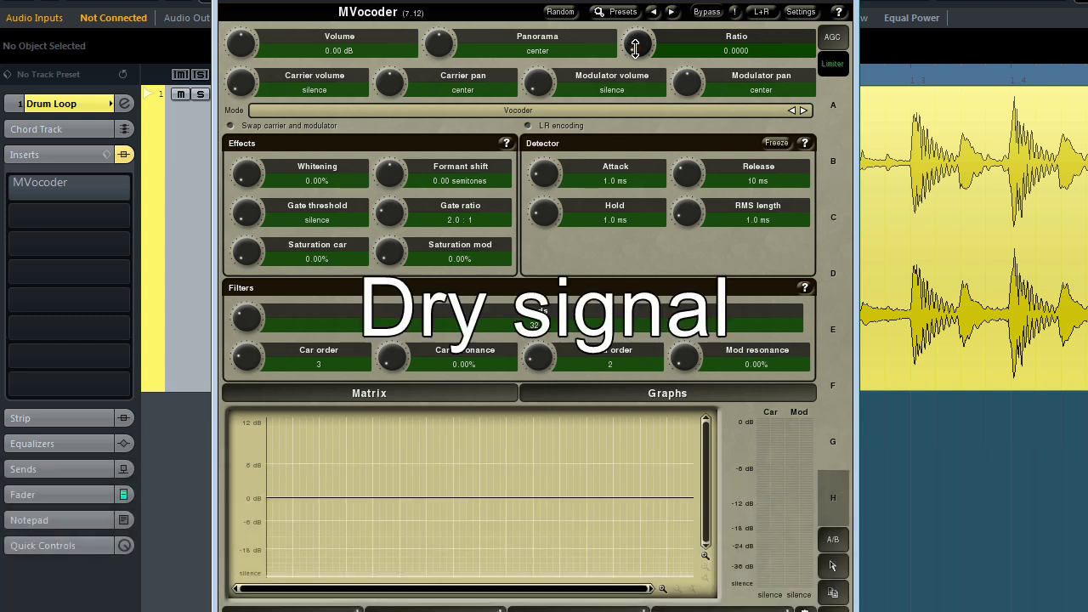
{"action": "key", "text": "space"}
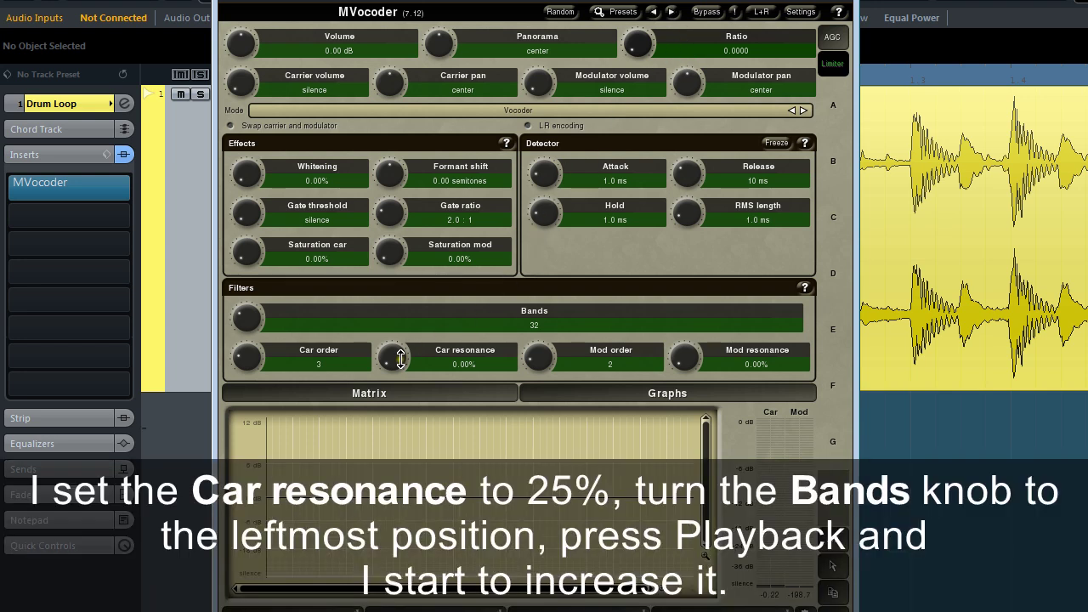
Step: Set Car resonance to 25% and Bands to the minimum of 4, then play
{"action": "left_click", "coordinate": [444, 364]}
{"action": "type", "text": "25"}
{"action": "key", "text": "Return"}
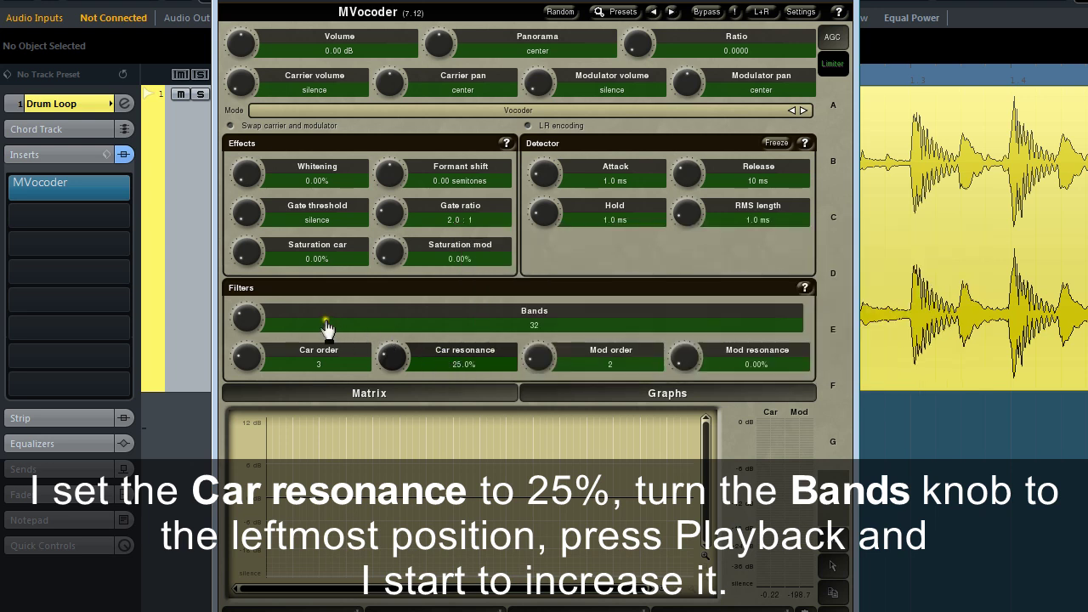
{"action": "left_click_drag", "start_coordinate": [252, 316], "coordinate": [265, 340]}
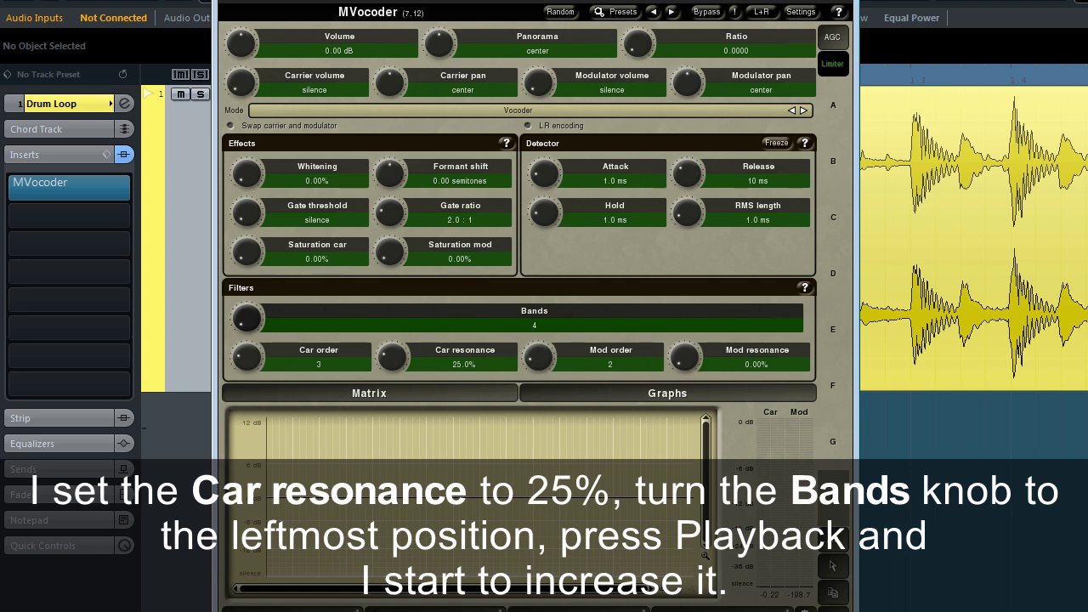
{"action": "key", "text": "space"}
Step: Sweep Bands up to 100 while listening, then settle it at 24
{"action": "scroll", "coordinate": [246, 317], "scroll_direction": "up", "scroll_amount": 1}
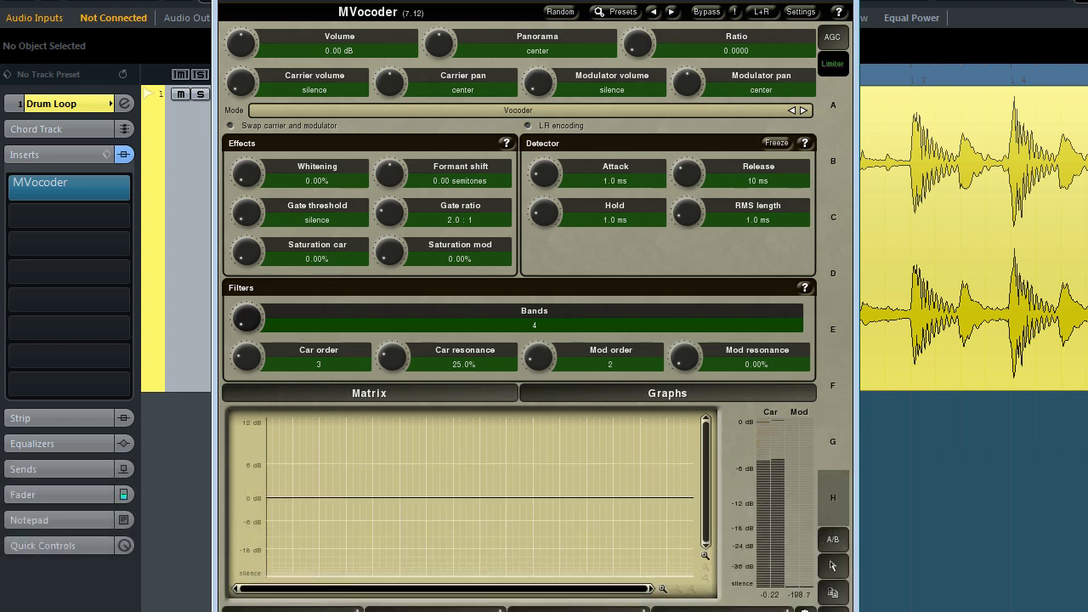
{"action": "scroll", "coordinate": [246, 317], "scroll_direction": "up", "scroll_amount": 1}
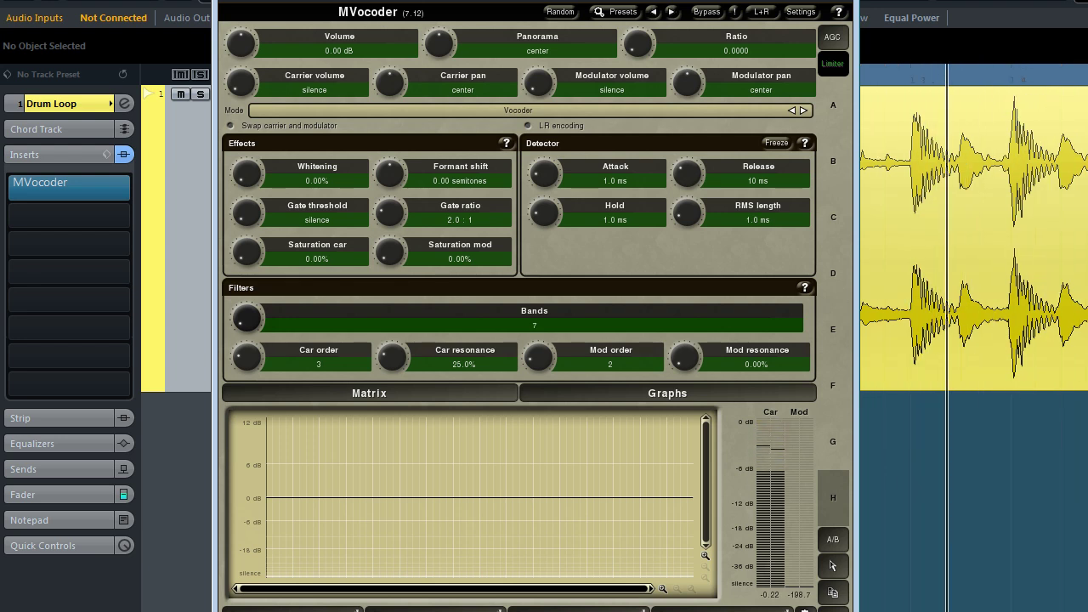
{"action": "scroll", "coordinate": [247, 317], "scroll_direction": "up", "scroll_amount": 1}
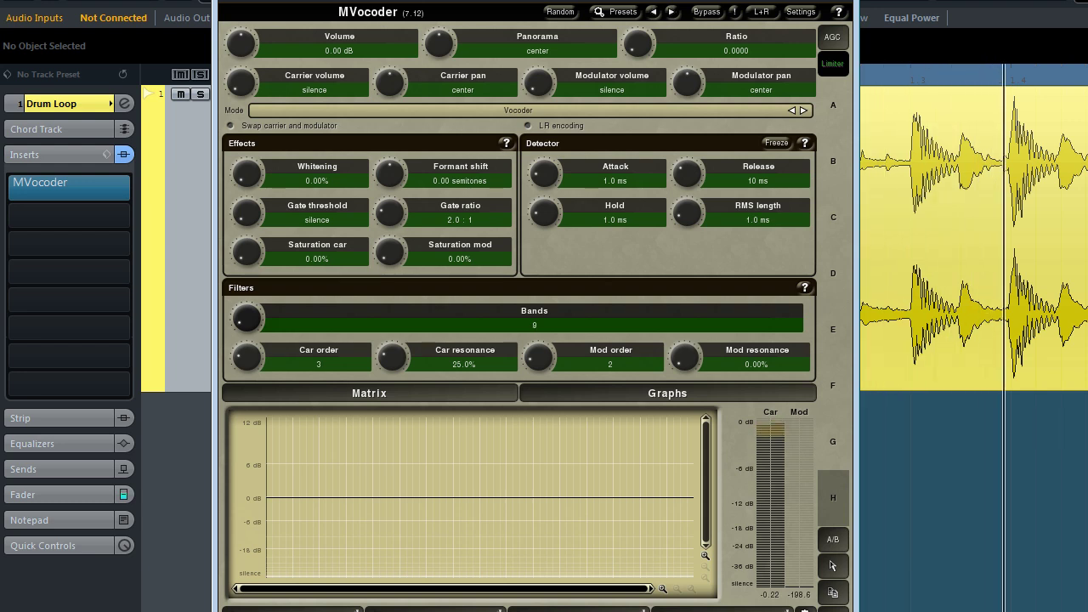
{"action": "scroll", "coordinate": [246, 317], "scroll_direction": "up", "scroll_amount": 1}
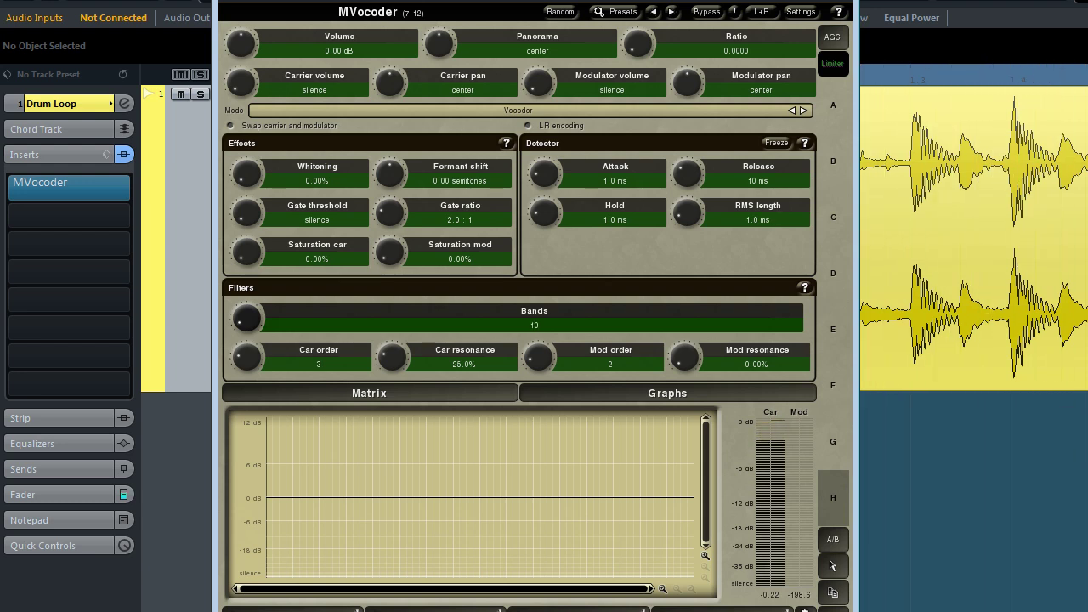
{"action": "scroll", "coordinate": [246, 317], "scroll_direction": "up", "scroll_amount": 1}
{"action": "left_click_drag", "start_coordinate": [247, 317], "coordinate": [247, 251]}
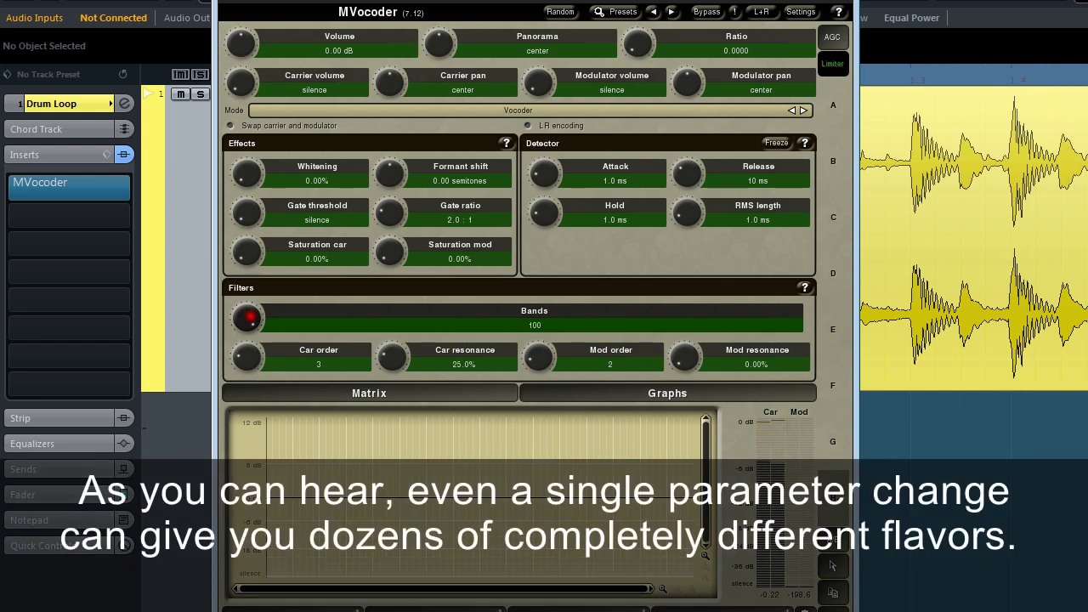
{"action": "left_click_drag", "start_coordinate": [246, 317], "coordinate": [247, 340]}
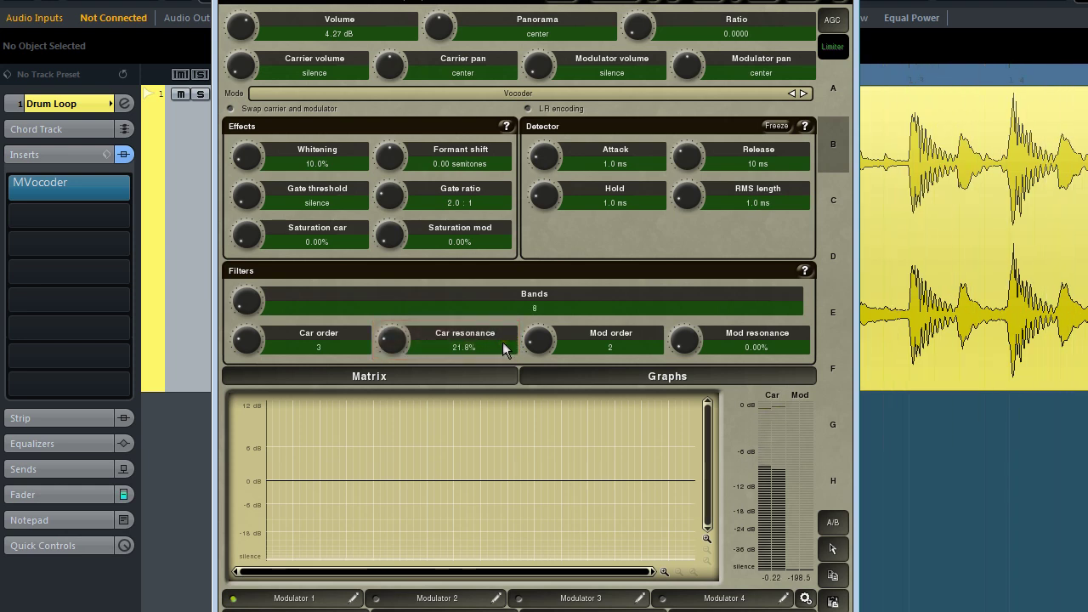
Step: Set Car resonance to 18.8% and raise Whitening to 16.4%
{"action": "left_click_drag", "start_coordinate": [393, 340], "coordinate": [394, 401]}
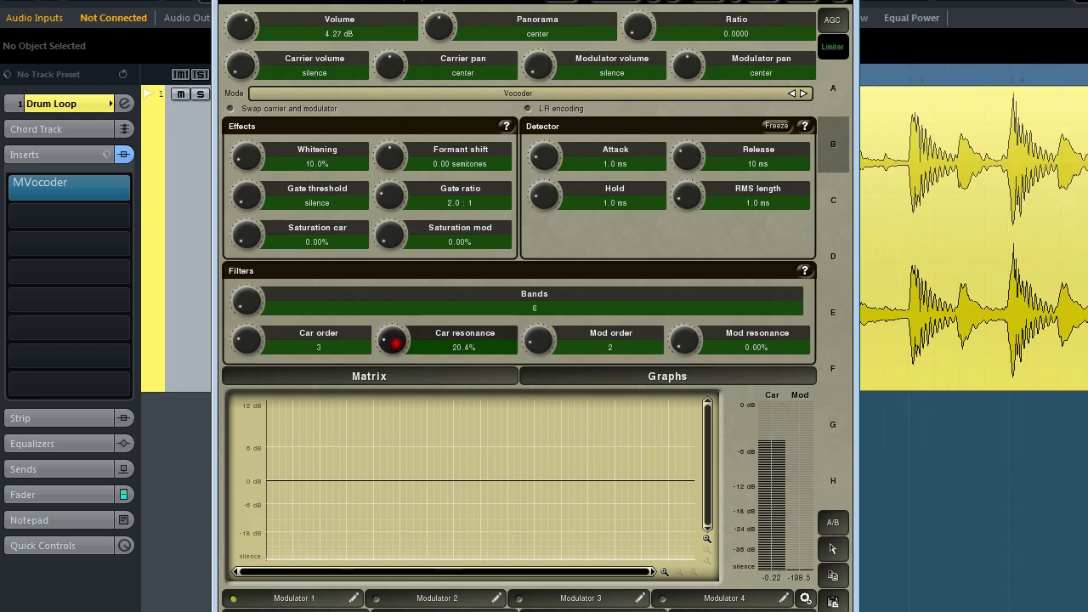
{"action": "mouse_move", "coordinate": [394, 342]}
{"action": "left_mouse_down"}
{"action": "mouse_move", "coordinate": [394, 261]}
{"action": "mouse_move", "coordinate": [394, 355]}
{"action": "left_mouse_up"}
{"action": "left_click_drag", "start_coordinate": [393, 341], "coordinate": [387, 334]}
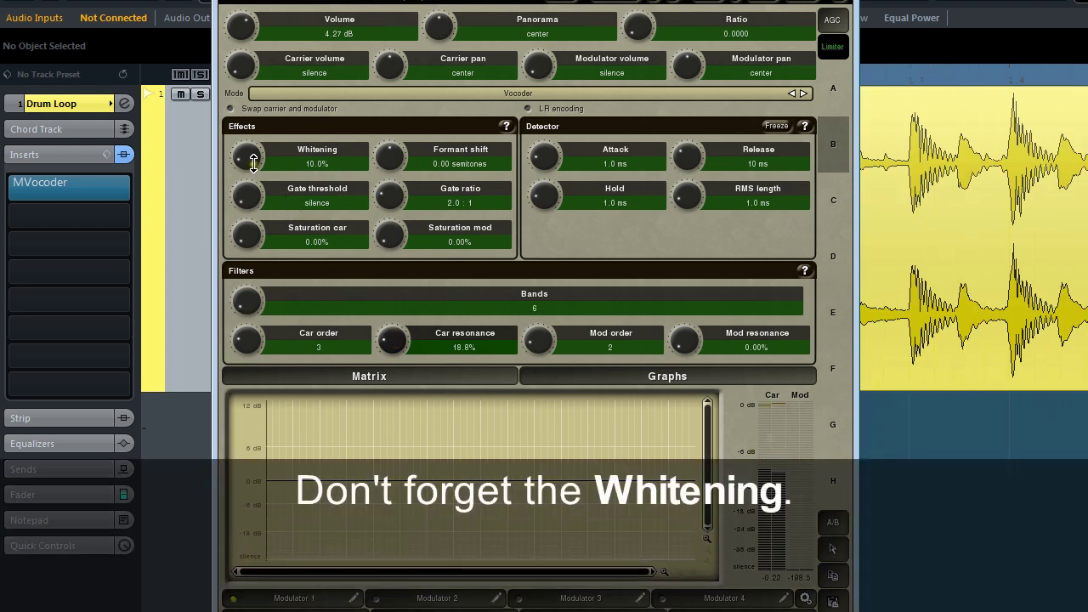
{"action": "mouse_move", "coordinate": [255, 163]}
{"action": "left_mouse_down"}
{"action": "mouse_move", "coordinate": [255, 1]}
{"action": "mouse_move", "coordinate": [254, 159]}
{"action": "left_mouse_up"}
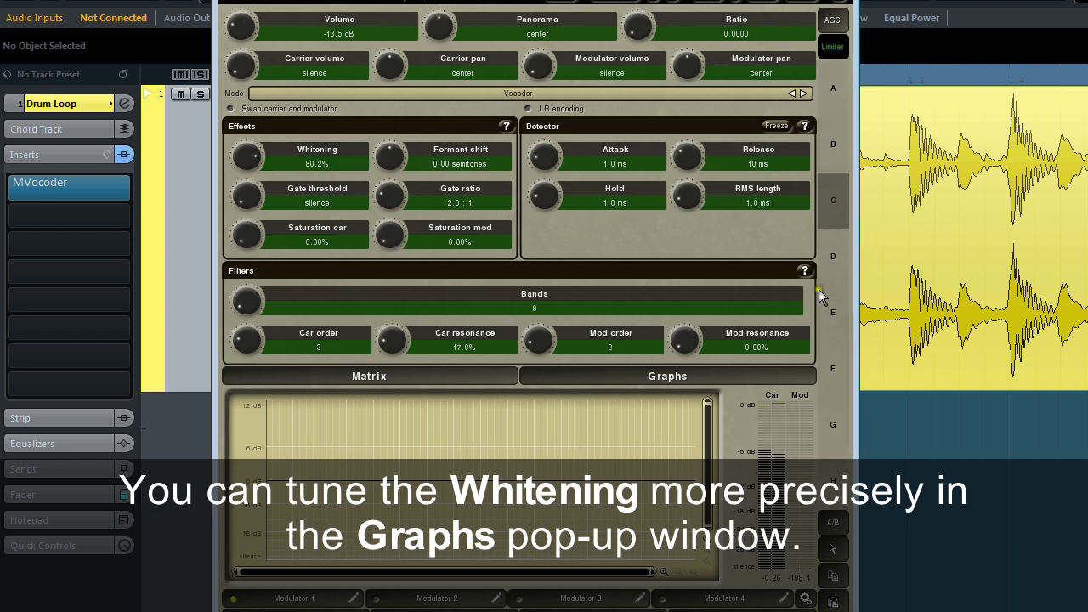
Step: Reshape the per-band Whitening graph, lowering the low bands and leaving a raised plateau near 20%
{"action": "left_click", "coordinate": [753, 377]}
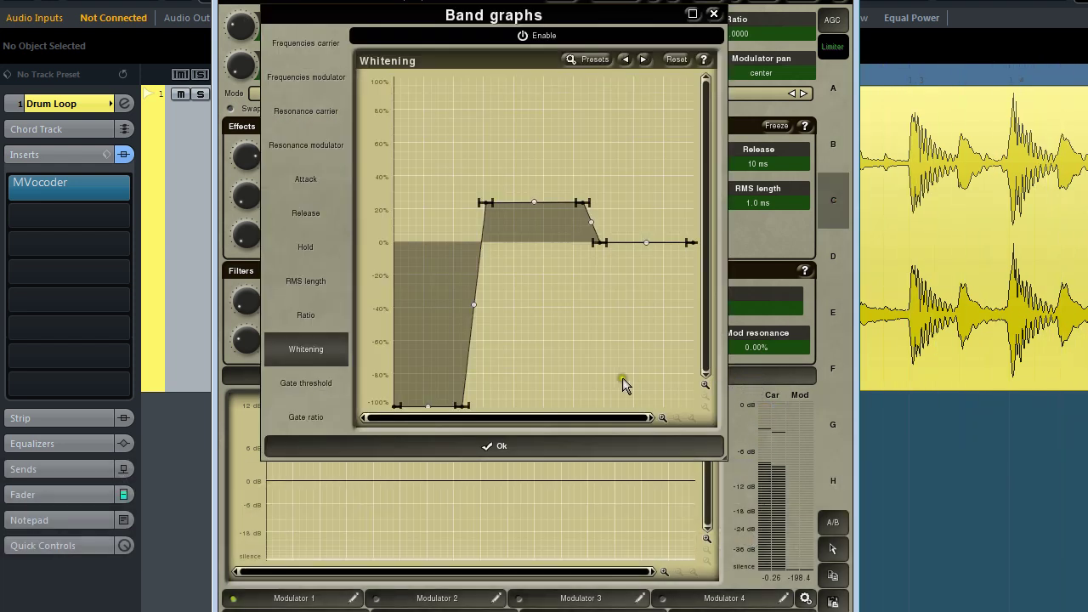
{"action": "mouse_move", "coordinate": [518, 202]}
{"action": "left_mouse_down"}
{"action": "mouse_move", "coordinate": [519, 110]}
{"action": "mouse_move", "coordinate": [511, 369]}
{"action": "mouse_move", "coordinate": [518, 187]}
{"action": "left_mouse_up"}
{"action": "mouse_move", "coordinate": [442, 403]}
{"action": "left_mouse_down"}
{"action": "mouse_move", "coordinate": [442, 71]}
{"action": "mouse_move", "coordinate": [444, 406]}
{"action": "left_mouse_up"}
{"action": "mouse_move", "coordinate": [631, 243]}
{"action": "left_mouse_down"}
{"action": "mouse_move", "coordinate": [631, 303]}
{"action": "mouse_move", "coordinate": [637, 151]}
{"action": "mouse_move", "coordinate": [625, 241]}
{"action": "left_mouse_up"}
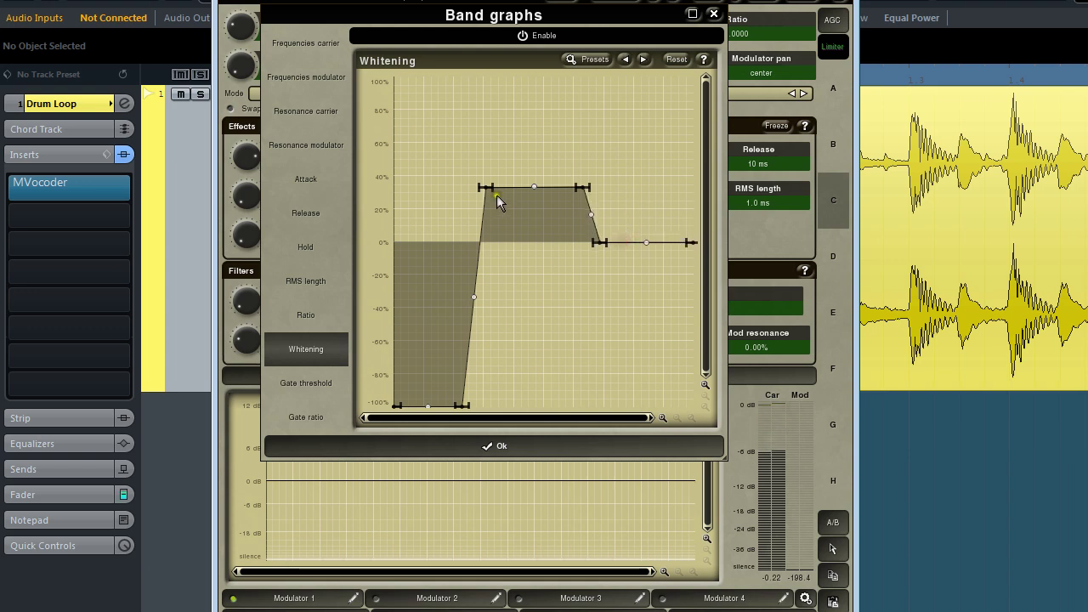
{"action": "left_click_drag", "start_coordinate": [506, 186], "coordinate": [549, 154]}
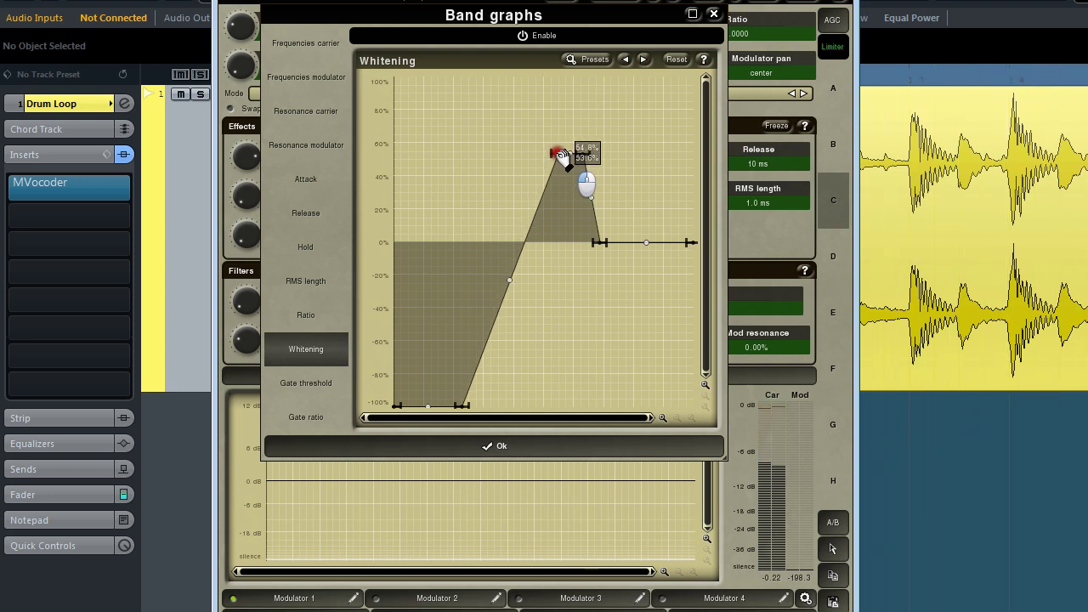
{"action": "left_click_drag", "start_coordinate": [561, 156], "coordinate": [515, 274]}
Step: Accept the Whitening graph, switch the Mode to Morph 1, and set Ratio to 0.25
{"action": "left_click", "coordinate": [531, 443]}
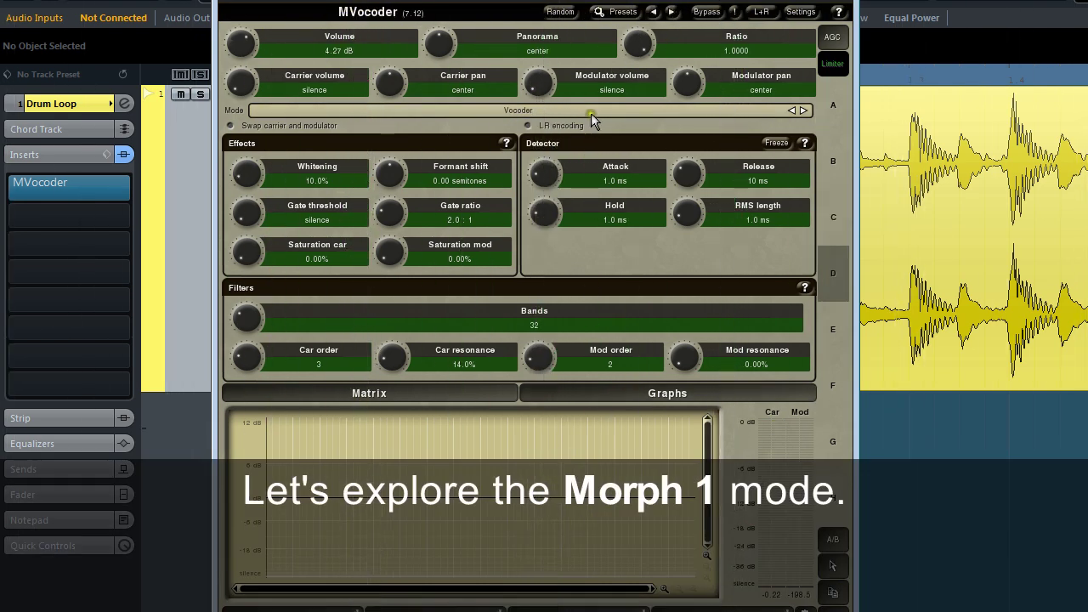
{"action": "left_click", "coordinate": [590, 112]}
{"action": "left_click", "coordinate": [606, 150]}
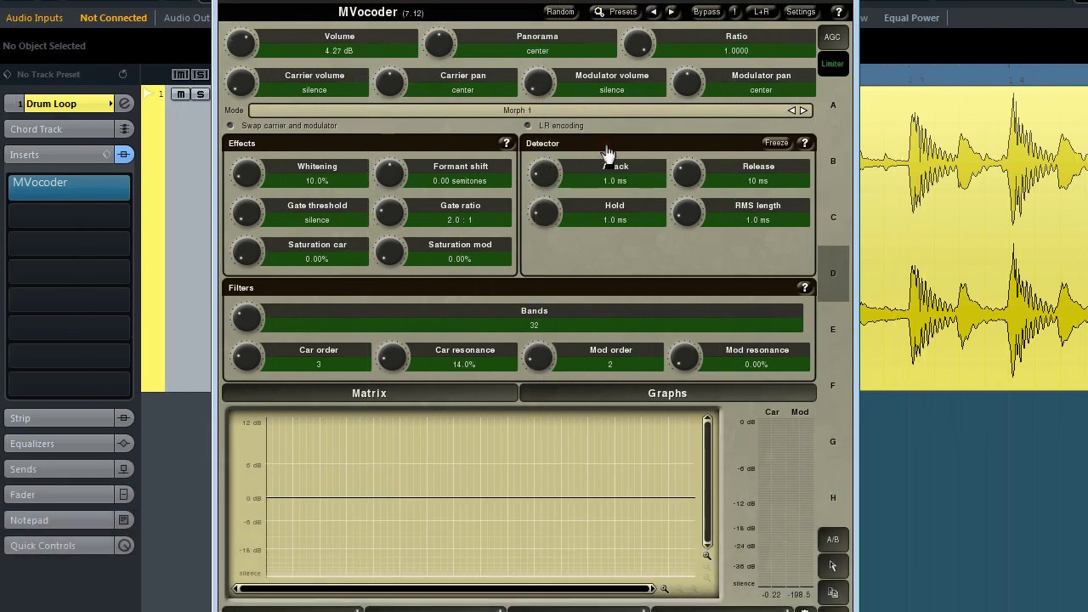
{"action": "double_click", "coordinate": [702, 55]}
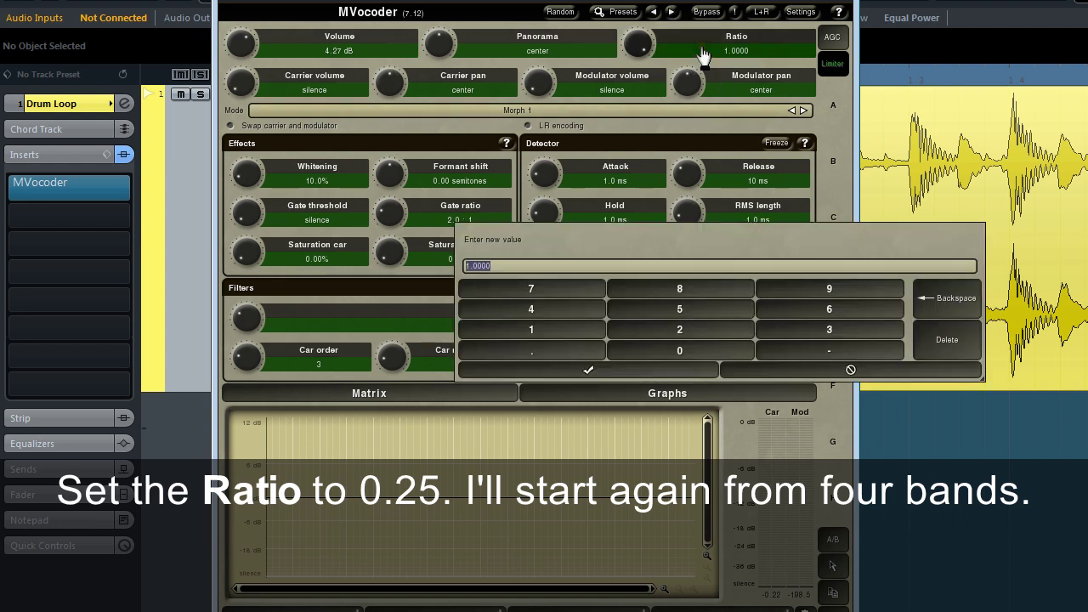
{"action": "key", "text": "BackSpace"}
{"action": "type", "text": ".25"}
{"action": "key", "text": "Return"}
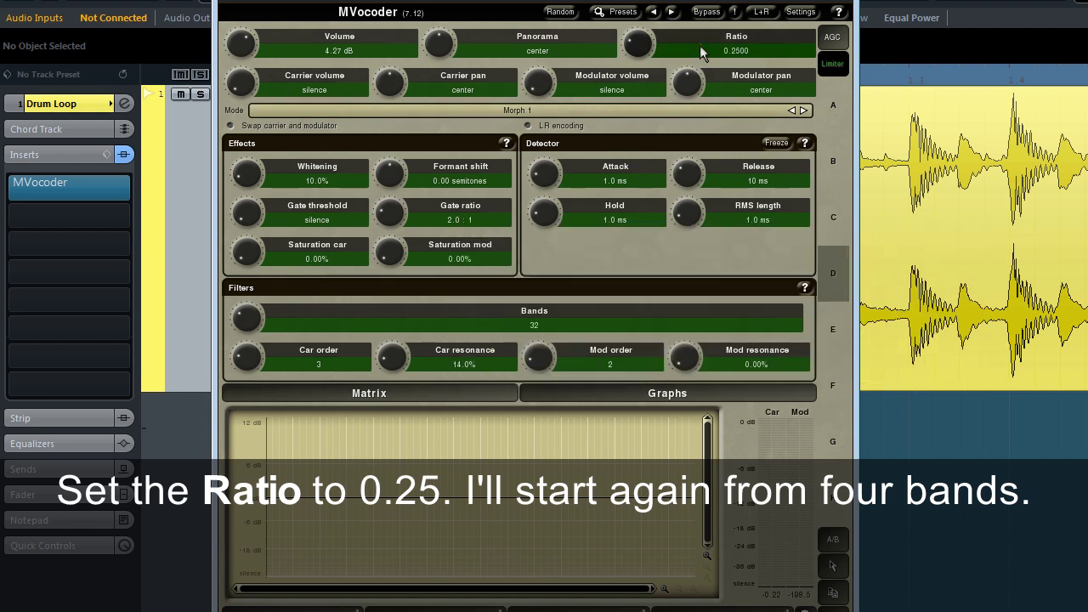
Step: Drop Bands to 4, then raise it up to 100
{"action": "mouse_move", "coordinate": [247, 319]}
{"action": "left_mouse_down"}
{"action": "mouse_move", "coordinate": [248, 349]}
{"action": "mouse_move", "coordinate": [249, 320]}
{"action": "left_mouse_up"}
{"action": "scroll", "coordinate": [249, 320], "scroll_direction": "up", "scroll_amount": 1}
{"action": "scroll", "coordinate": [249, 320], "scroll_direction": "up", "scroll_amount": 1}
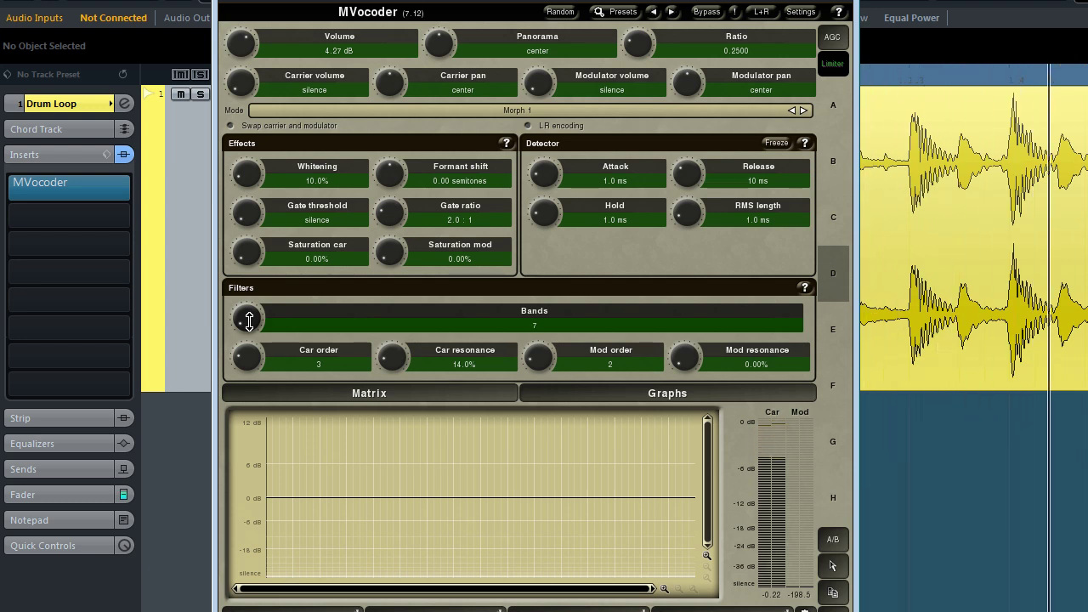
{"action": "scroll", "coordinate": [249, 320], "scroll_direction": "up", "scroll_amount": 1}
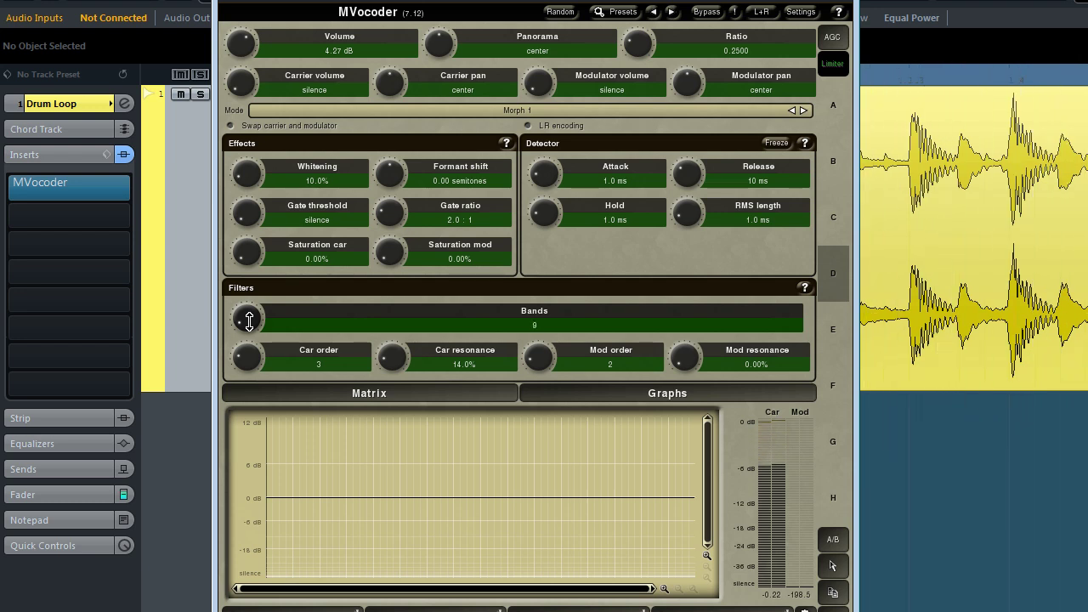
{"action": "scroll", "coordinate": [249, 321], "scroll_direction": "up", "scroll_amount": 1}
{"action": "scroll", "coordinate": [249, 320], "scroll_direction": "up", "scroll_amount": 1}
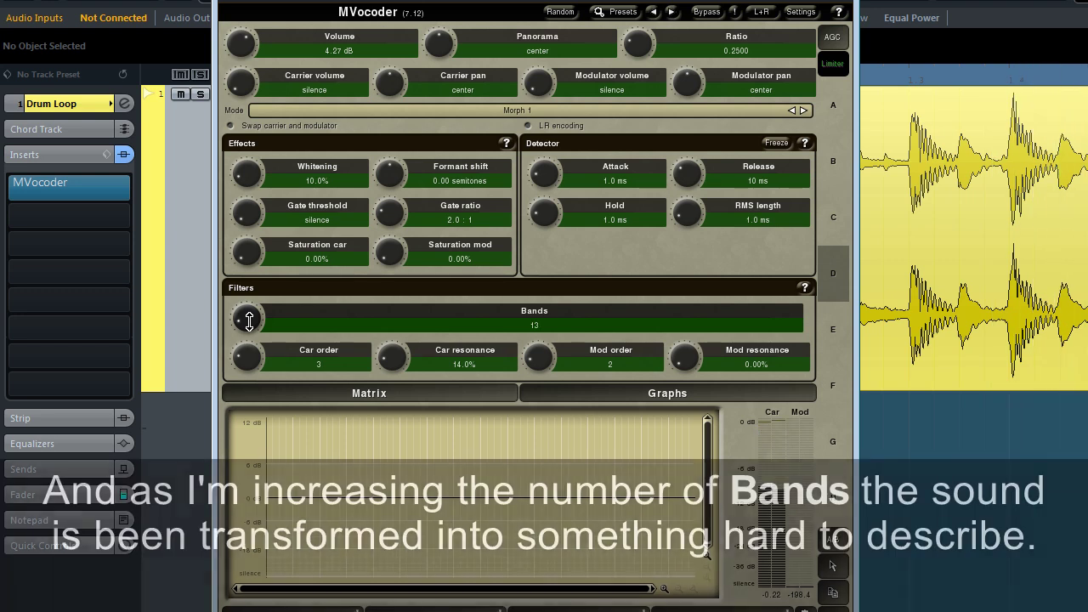
{"action": "scroll", "coordinate": [249, 321], "scroll_direction": "up", "scroll_amount": 3}
{"action": "left_click_drag", "start_coordinate": [249, 321], "coordinate": [249, 219]}
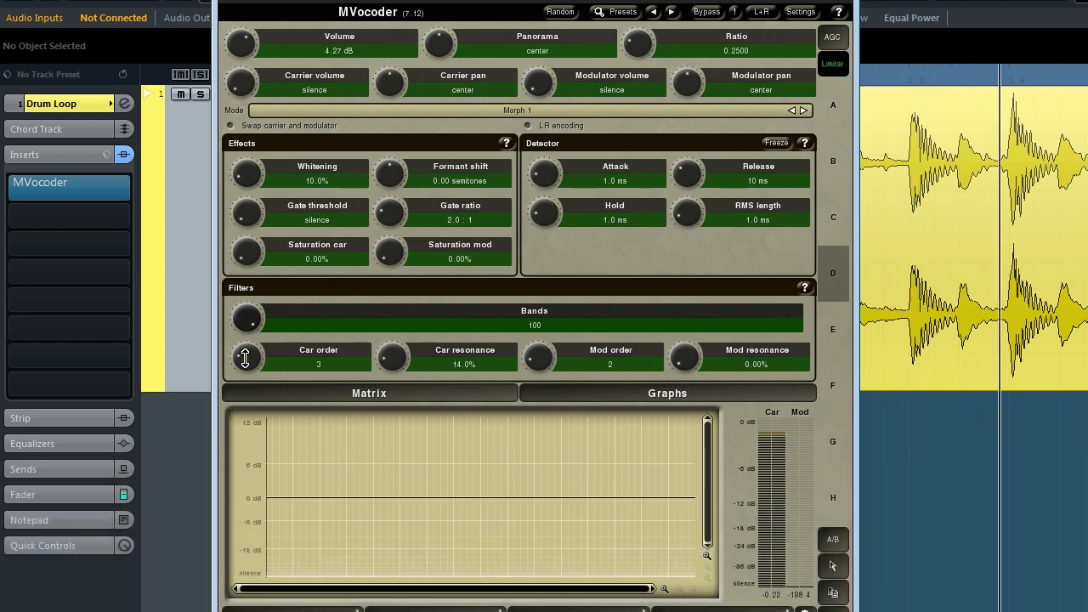
Step: Raise Car order from 3 to 10 and Car resonance to 100%
{"action": "scroll", "coordinate": [245, 357], "scroll_direction": "up", "scroll_amount": 1}
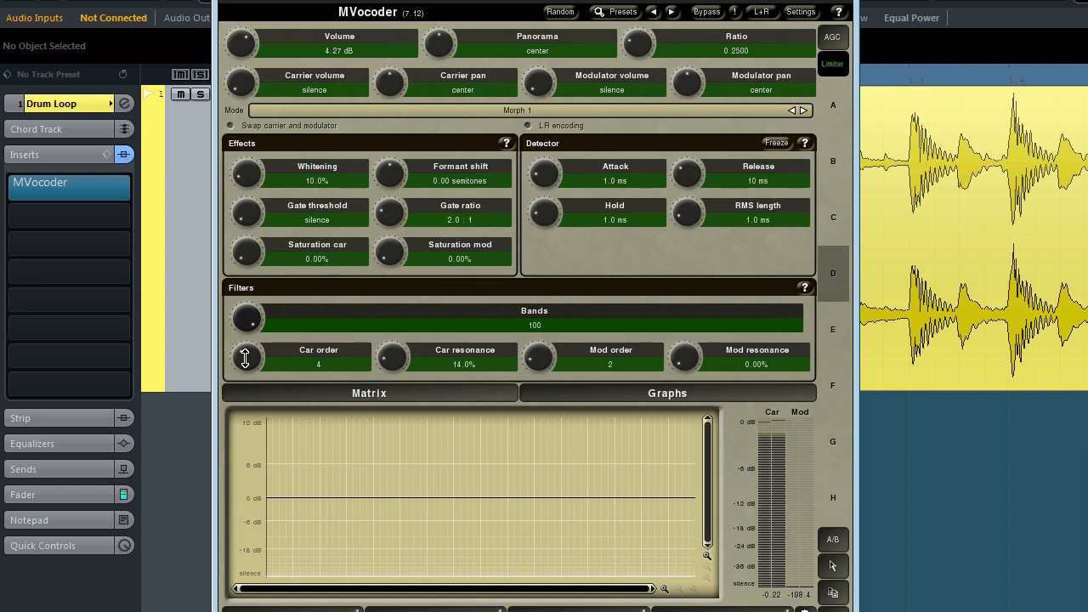
{"action": "scroll", "coordinate": [245, 357], "scroll_direction": "up", "scroll_amount": 1}
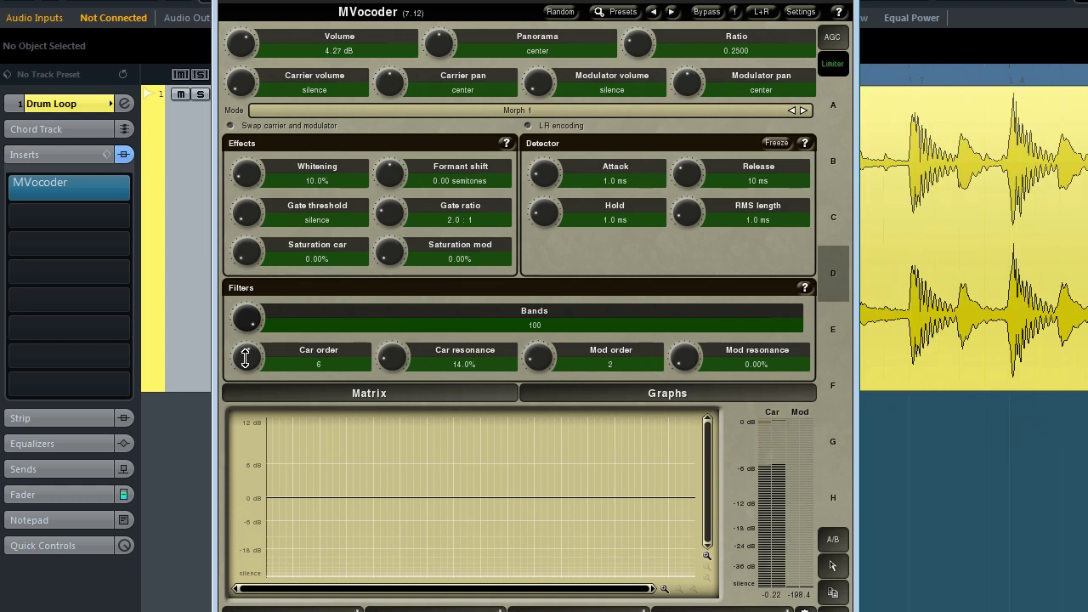
{"action": "scroll", "coordinate": [245, 357], "scroll_direction": "up", "scroll_amount": 1}
{"action": "scroll", "coordinate": [245, 357], "scroll_direction": "up", "scroll_amount": 1}
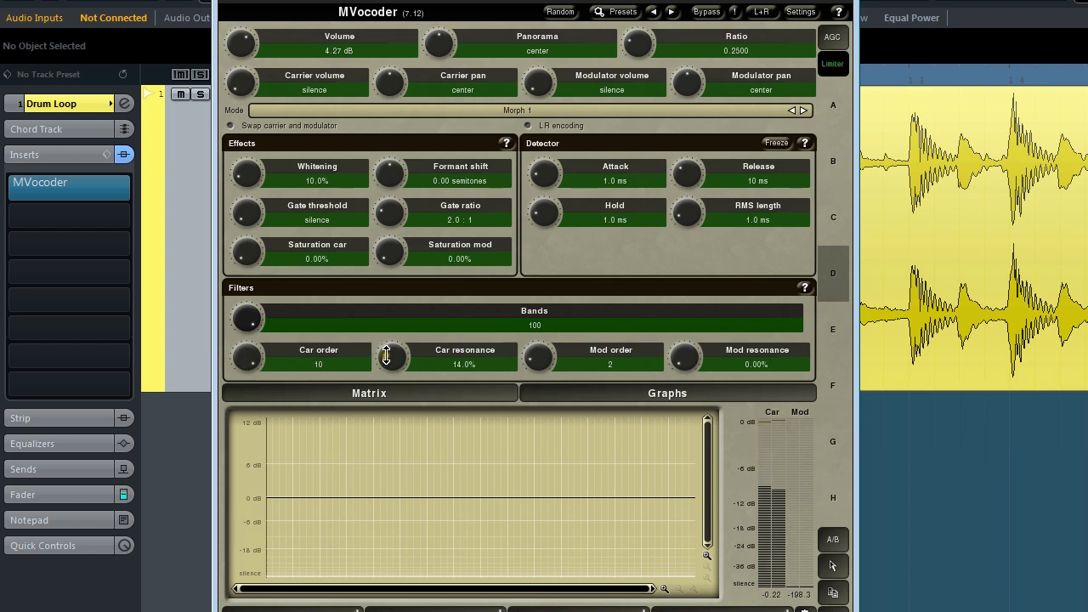
{"action": "left_click_drag", "start_coordinate": [391, 356], "coordinate": [391, 272]}
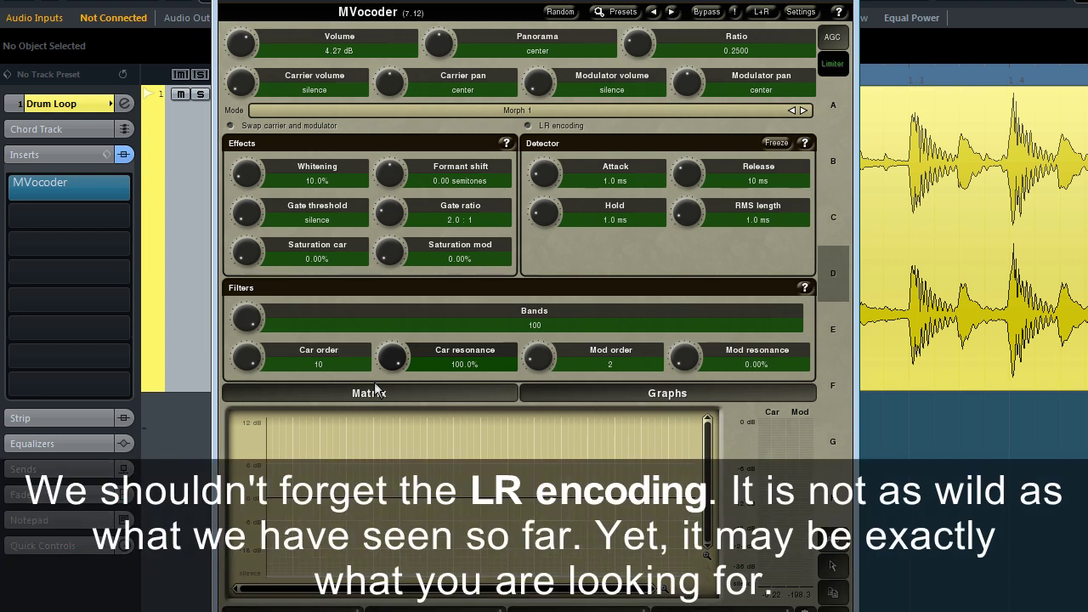
Step: Load the LR-encoding setup from slot E, then set Ratio 1.0000, Volume -19.6 dB and Bands 70
{"action": "left_click", "coordinate": [832, 329]}
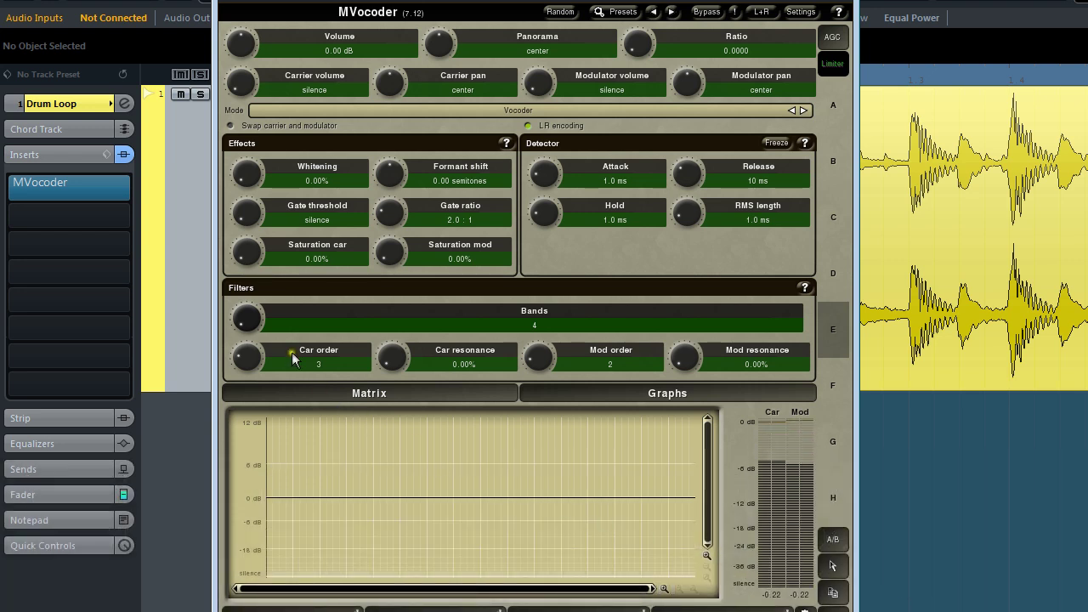
{"action": "left_click_drag", "start_coordinate": [246, 318], "coordinate": [473, 271]}
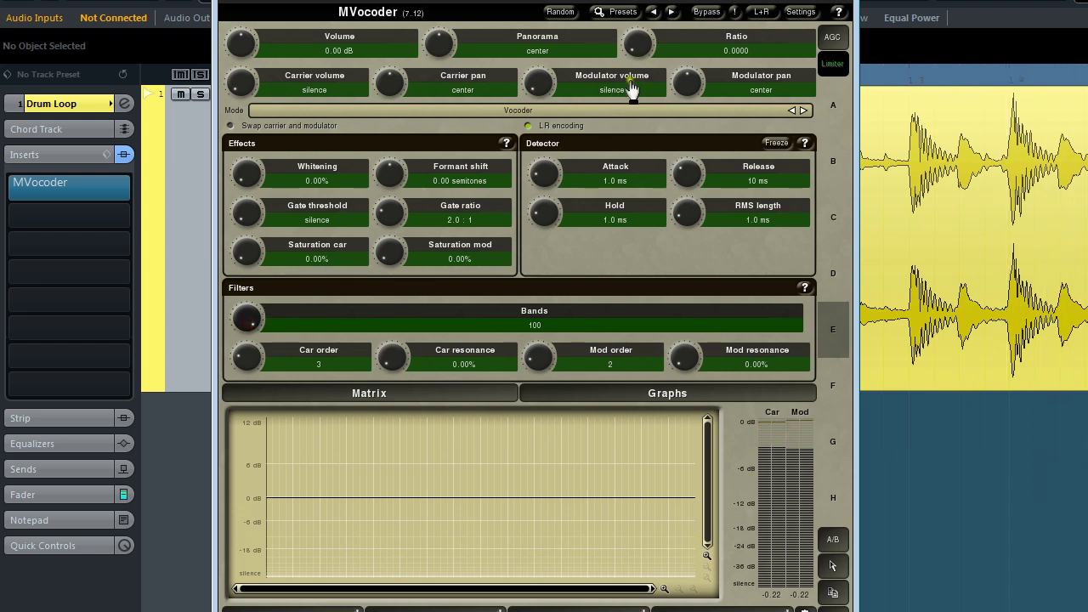
{"action": "left_click_drag", "start_coordinate": [639, 44], "coordinate": [638, 37]}
{"action": "left_click_drag", "start_coordinate": [241, 42], "coordinate": [242, 55]}
{"action": "left_click_drag", "start_coordinate": [643, 45], "coordinate": [643, 21]}
{"action": "left_click_drag", "start_coordinate": [247, 37], "coordinate": [247, 57]}
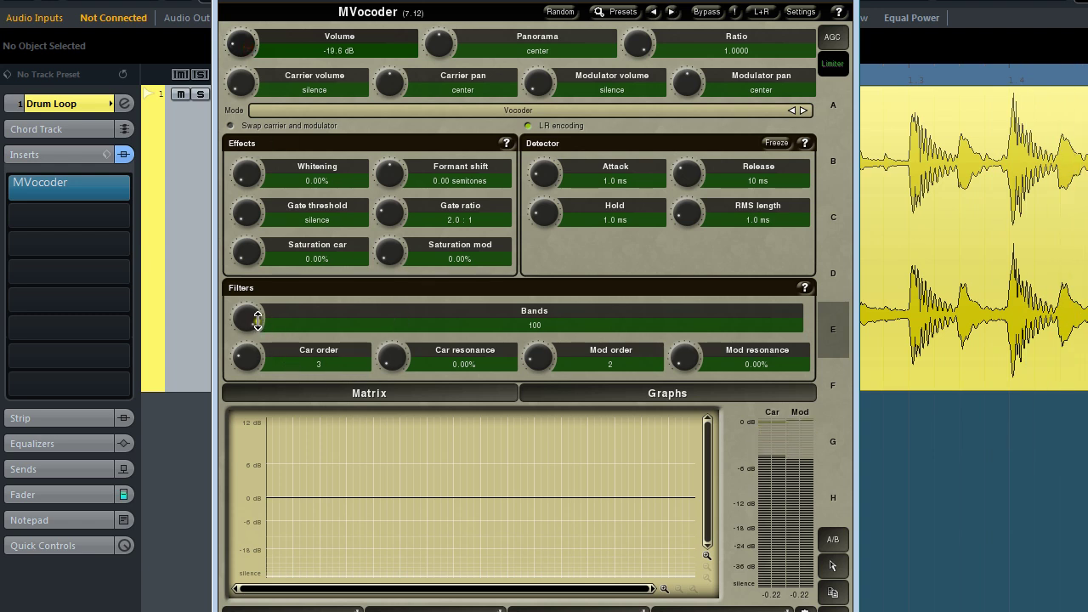
{"action": "mouse_move", "coordinate": [252, 318]}
{"action": "left_mouse_down"}
{"action": "mouse_move", "coordinate": [252, 354]}
{"action": "mouse_move", "coordinate": [253, 321]}
{"action": "left_mouse_up"}
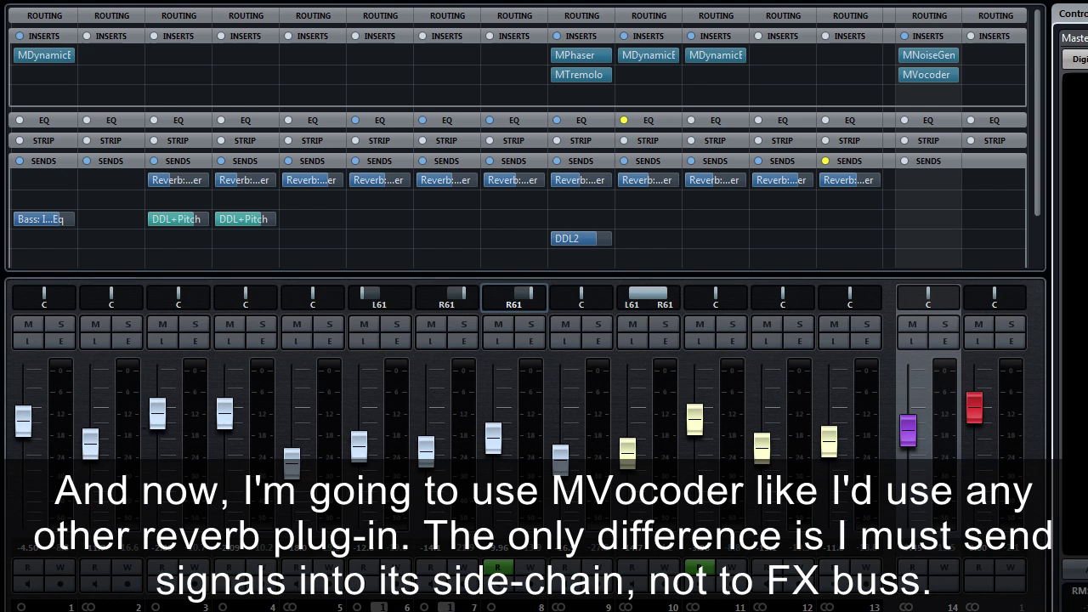
Step: Route channel 10's Reverb send into the Reverb: In 1/2 - MVocoder side-chain and start playback
{"action": "left_click", "coordinate": [677, 182]}
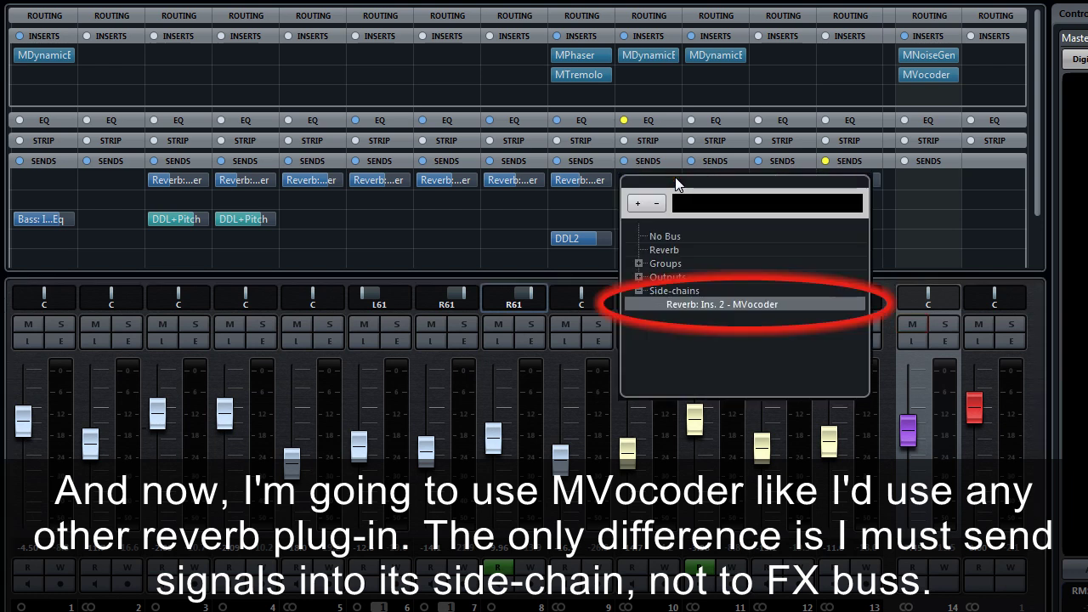
{"action": "left_click", "coordinate": [712, 304]}
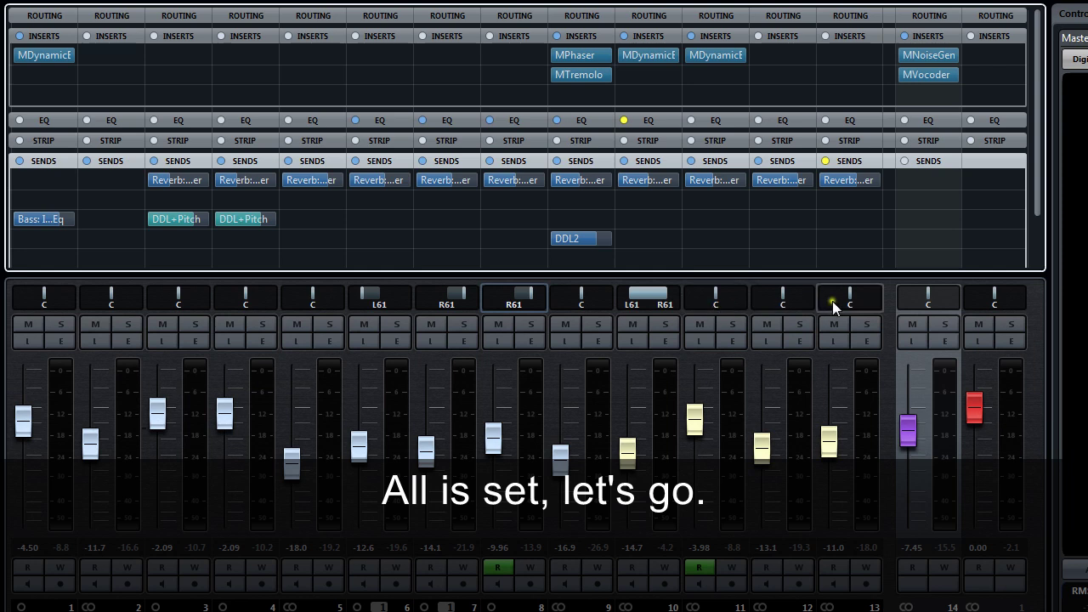
{"action": "key", "text": "space"}
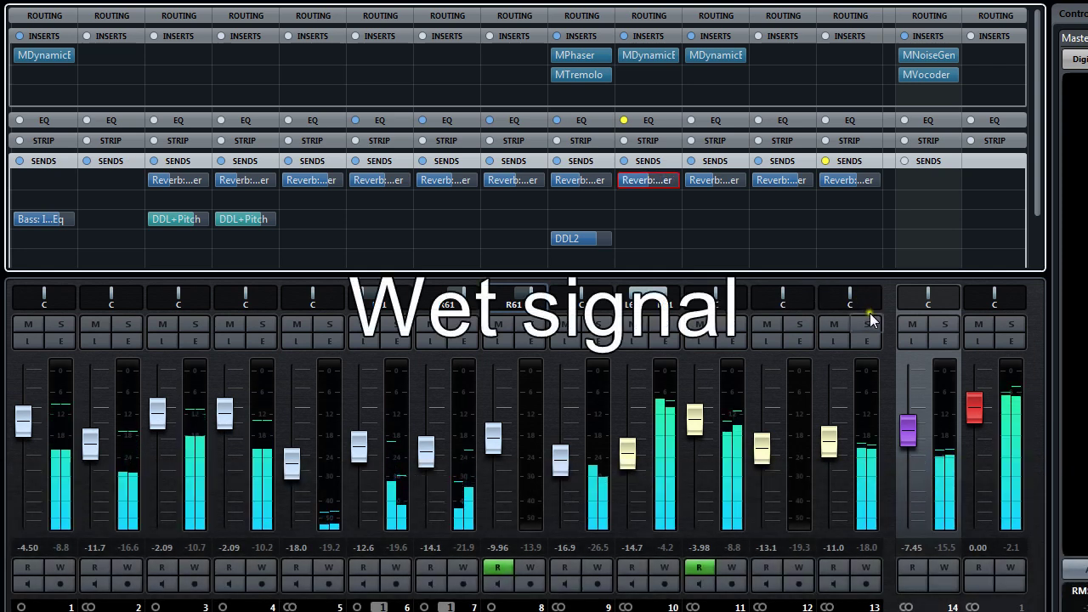
{"action": "left_click", "coordinate": [913, 326]}
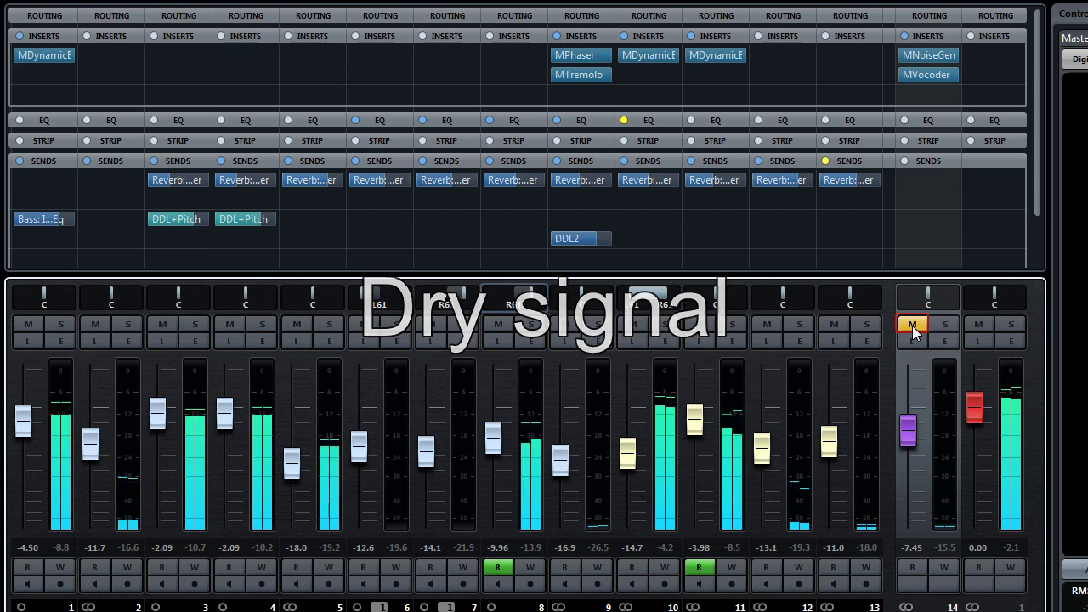
{"action": "left_click", "coordinate": [912, 325]}
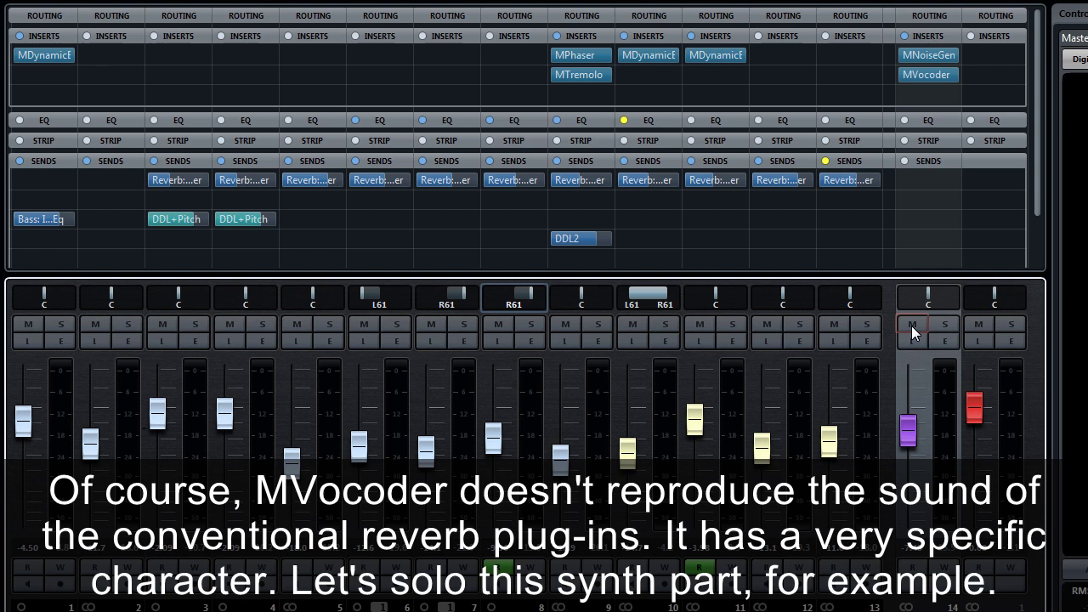
Step: Solo synth channel 11, start playback, and unmute MVocoder reverb channel 14
{"action": "left_click", "coordinate": [798, 324]}
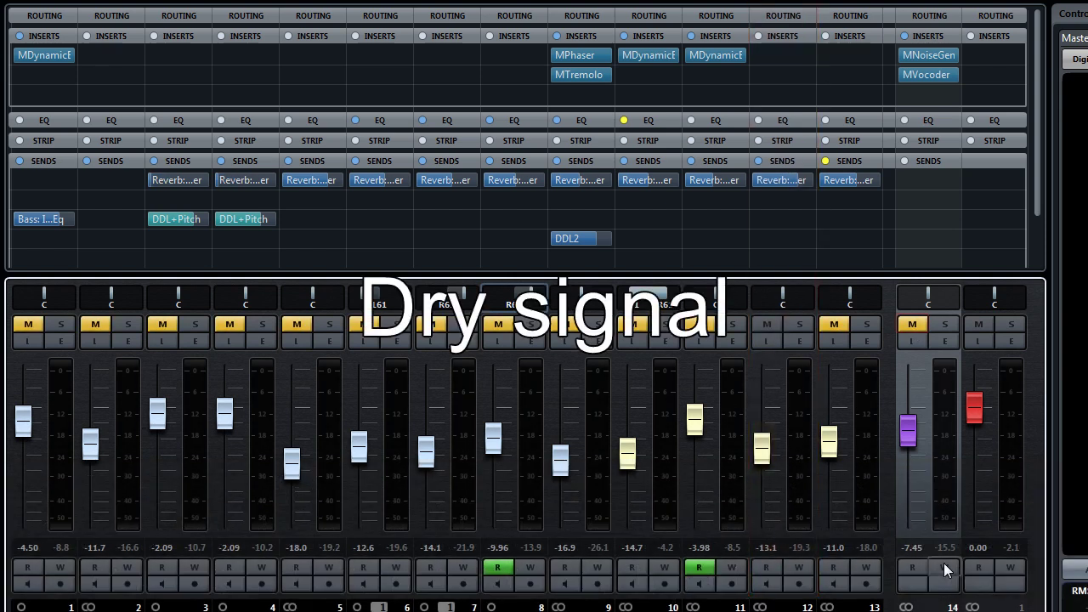
{"action": "key", "text": "space"}
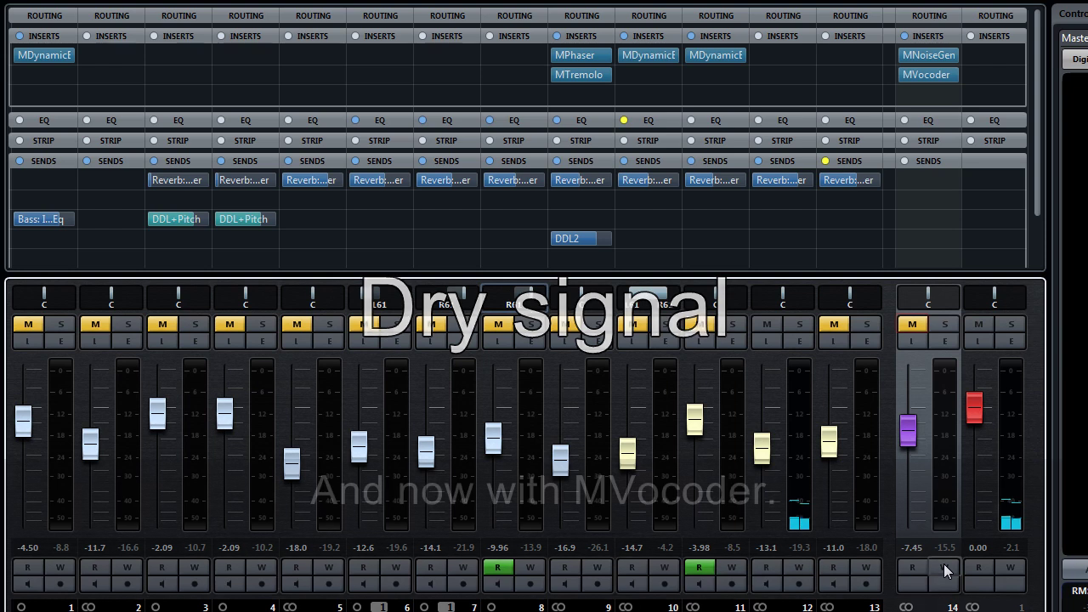
{"action": "left_click", "coordinate": [912, 328]}
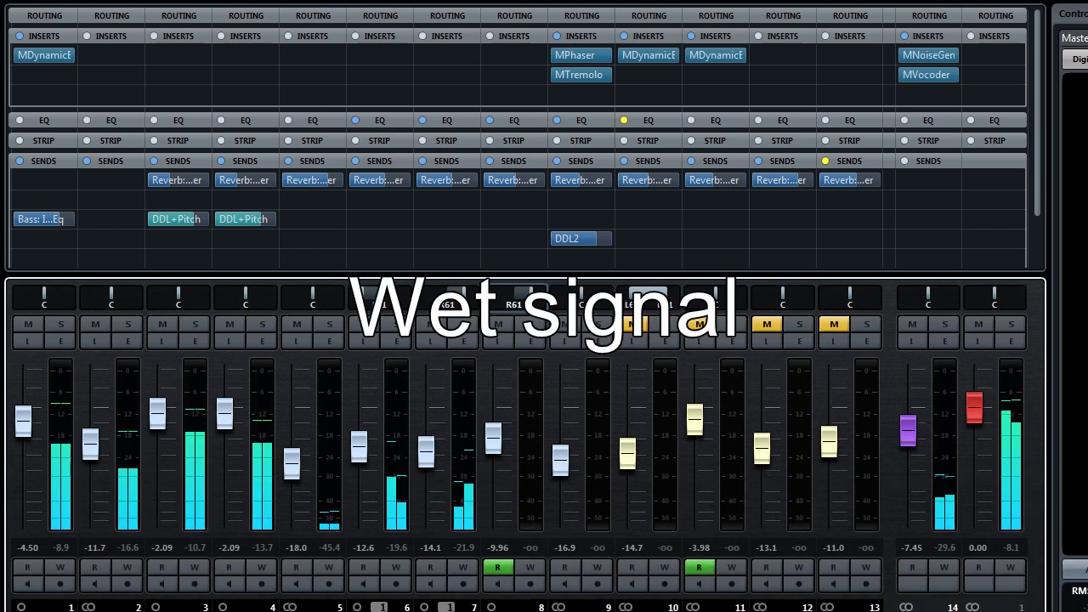
Step: Raise channel 14's fader to 5.56 dB, comparing the dry and wet signal along the way
{"action": "left_click", "coordinate": [909, 437]}
{"action": "mouse_move", "coordinate": [909, 438]}
{"action": "left_mouse_down"}
{"action": "mouse_move", "coordinate": [910, 390]}
{"action": "mouse_move", "coordinate": [907, 434]}
{"action": "left_mouse_up"}
{"action": "left_click", "coordinate": [914, 331]}
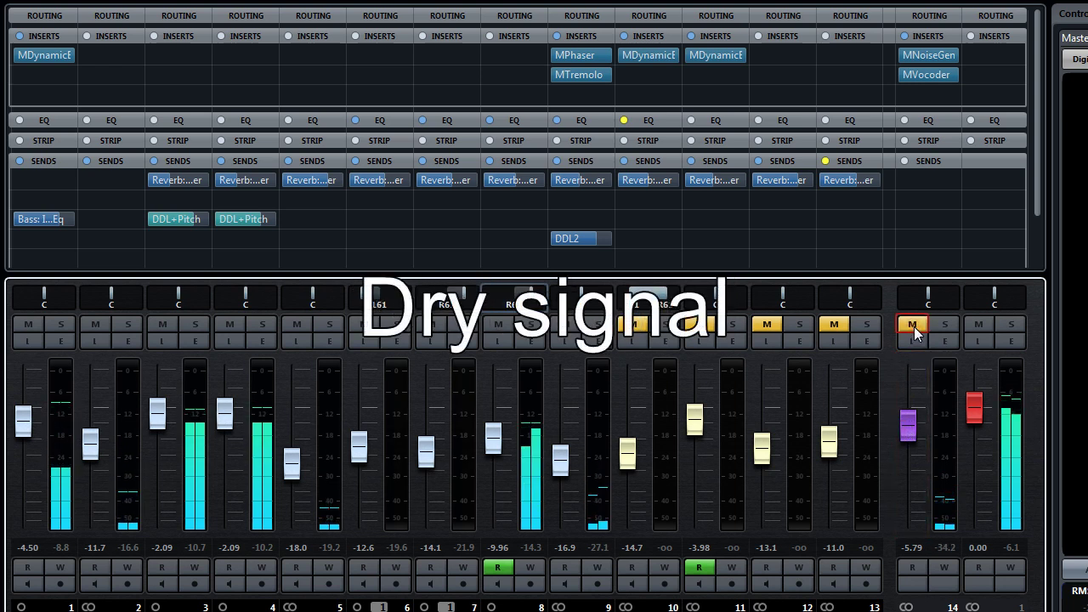
{"action": "left_click", "coordinate": [914, 326]}
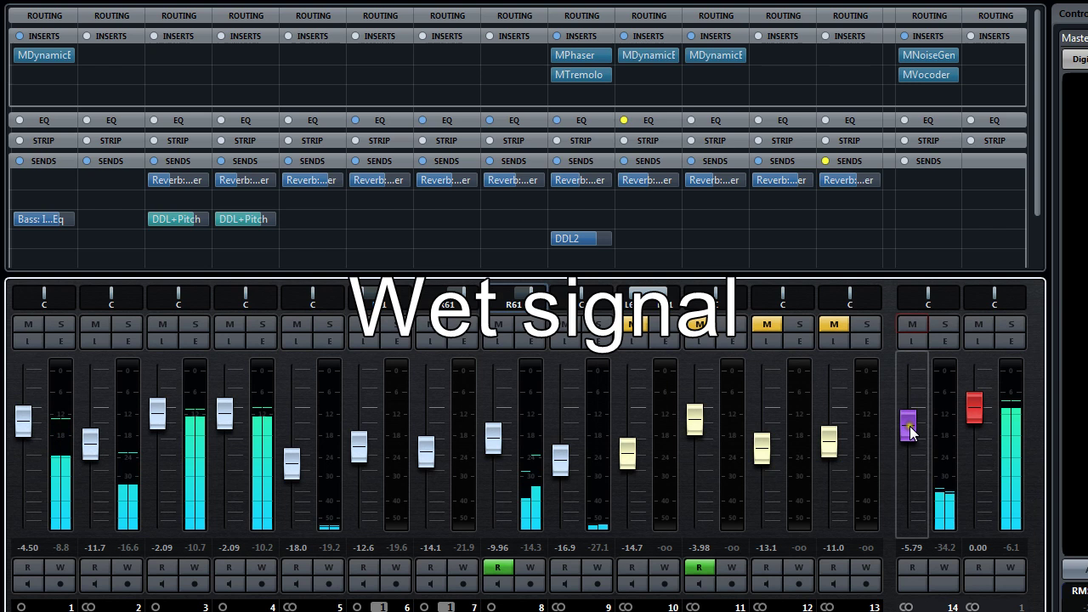
{"action": "left_click_drag", "start_coordinate": [907, 425], "coordinate": [909, 395]}
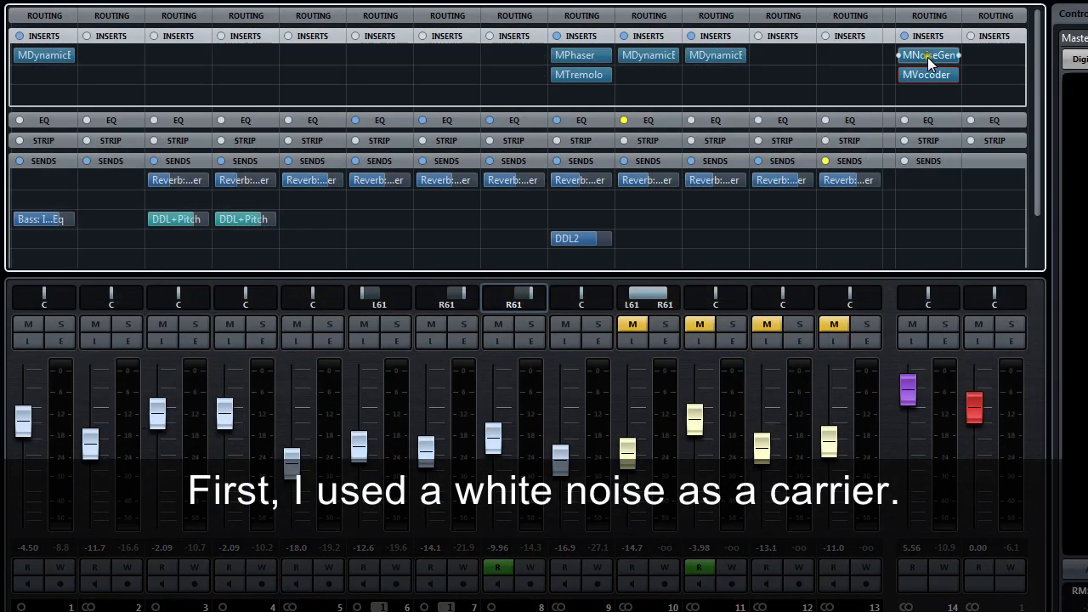
Step: Inspect the MNoiseGen white-noise carrier, then view MVocoder's 100 bands, Attack 79 ms, Release 402 ms
{"action": "left_click", "coordinate": [927, 57]}
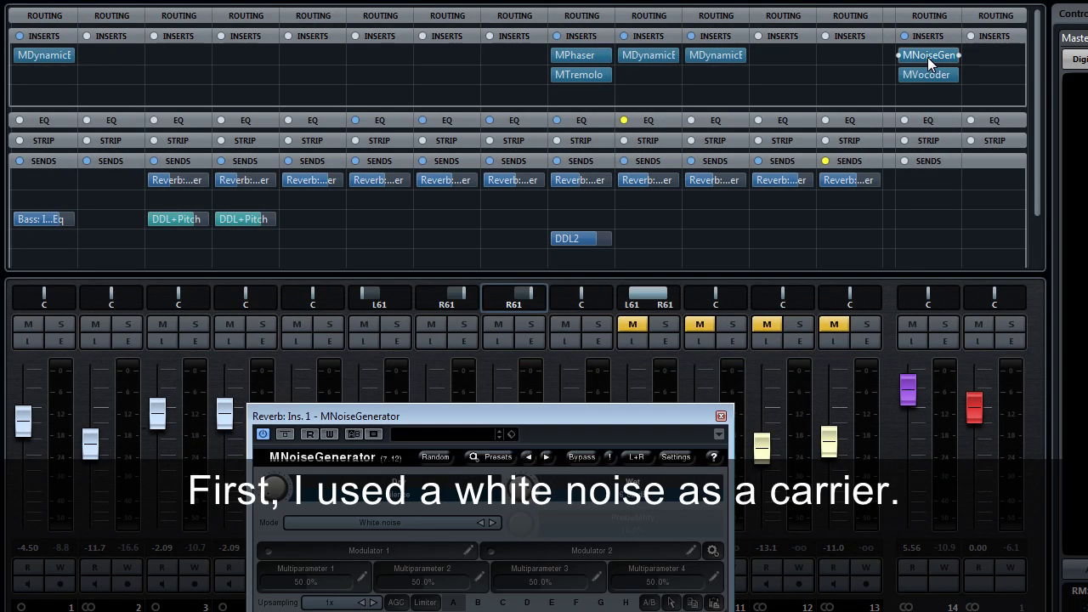
{"action": "left_click_drag", "start_coordinate": [617, 417], "coordinate": [665, 107]}
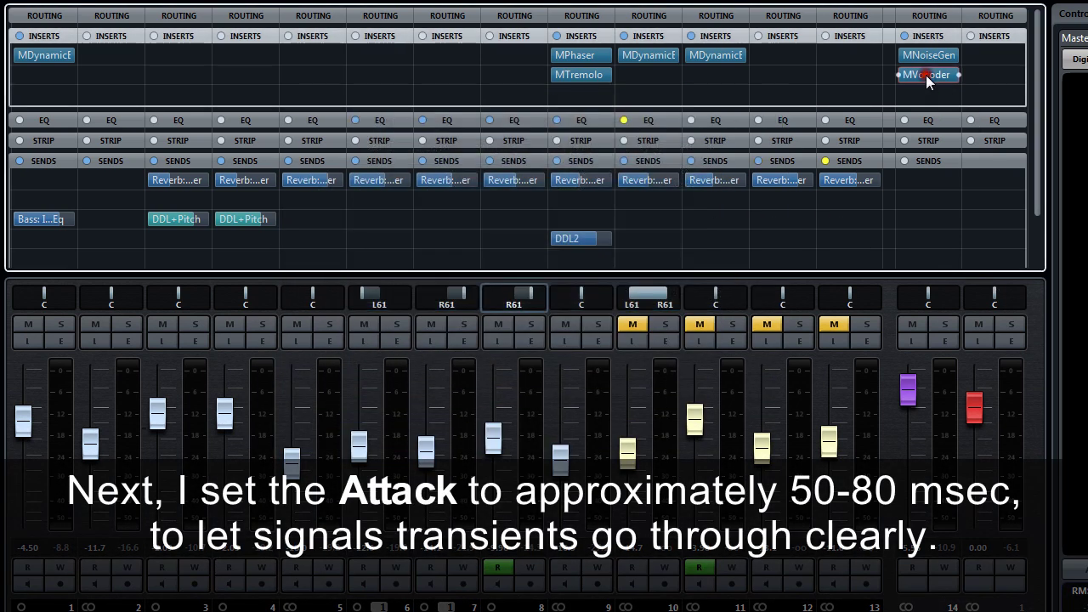
{"action": "left_click", "coordinate": [925, 75]}
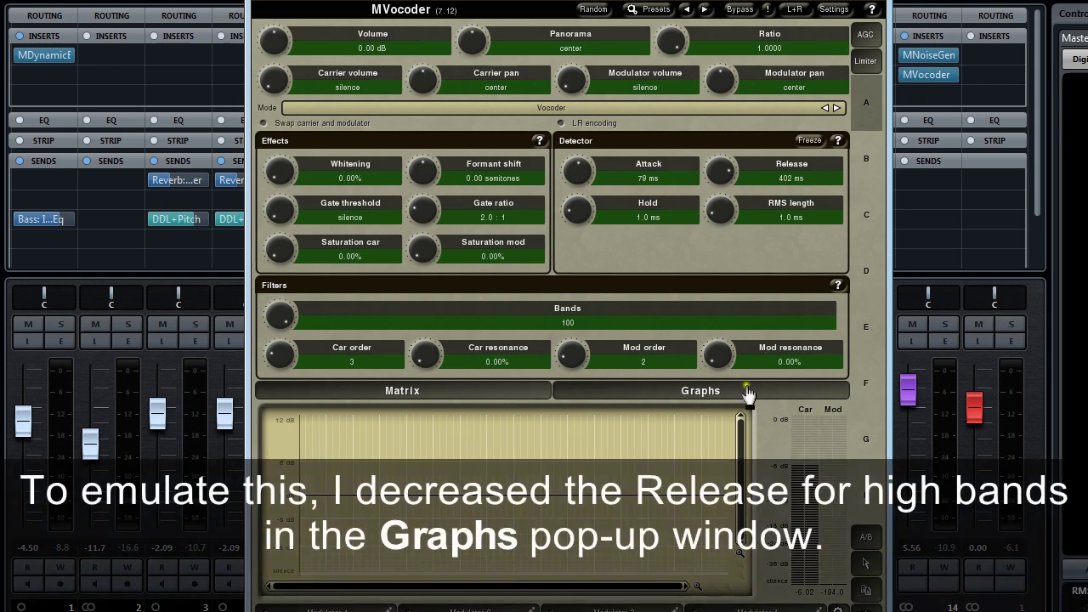
{"action": "left_click", "coordinate": [746, 393]}
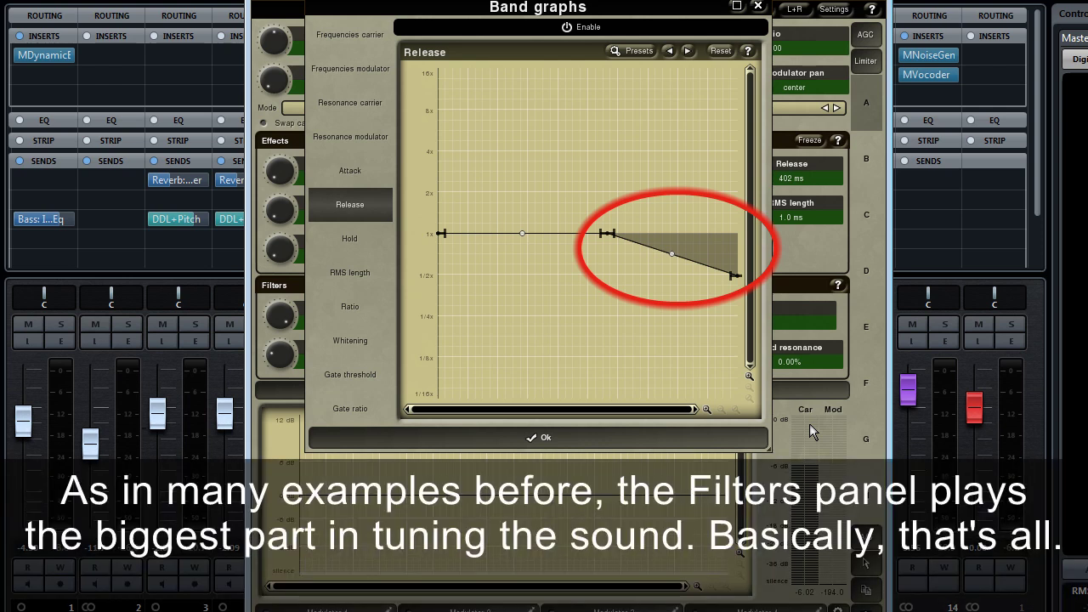
{"action": "left_click", "coordinate": [759, 437]}
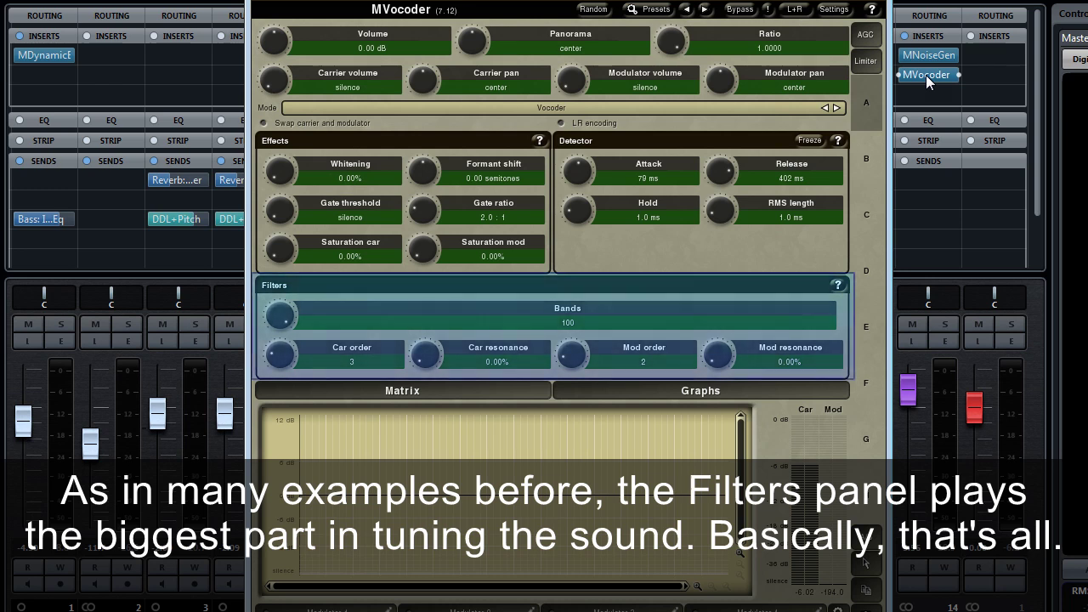